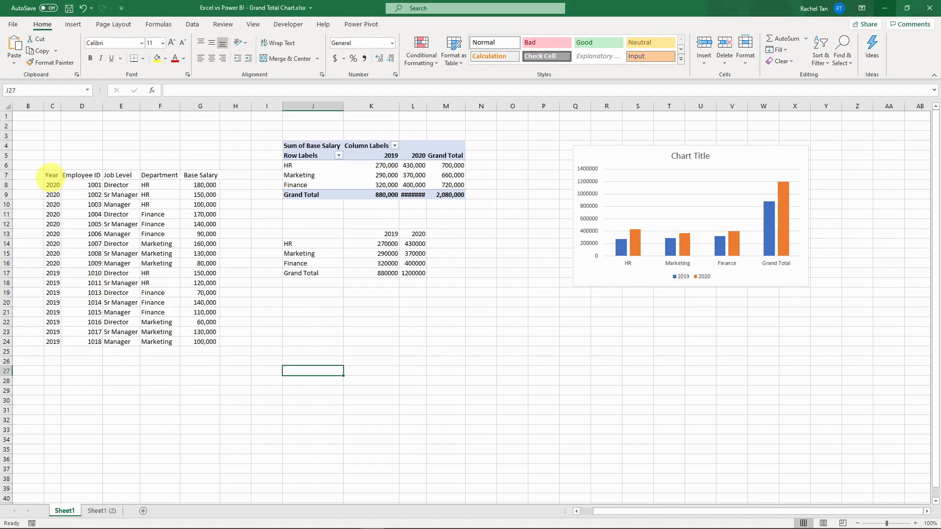
- Widen column L so that the pivot table's 2020 grand total fits in its cell
left_click_drag(52, 176, 194, 340)
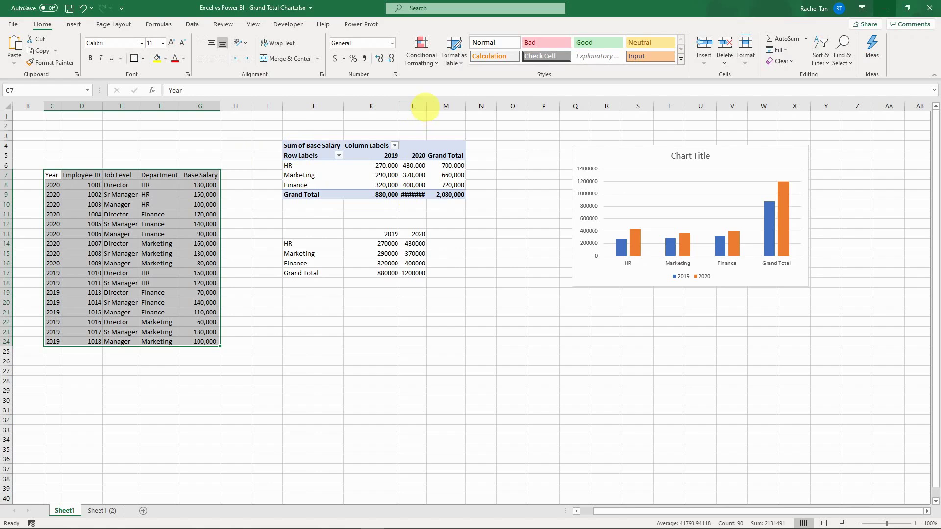
left_click_drag(427, 106, 434, 106)
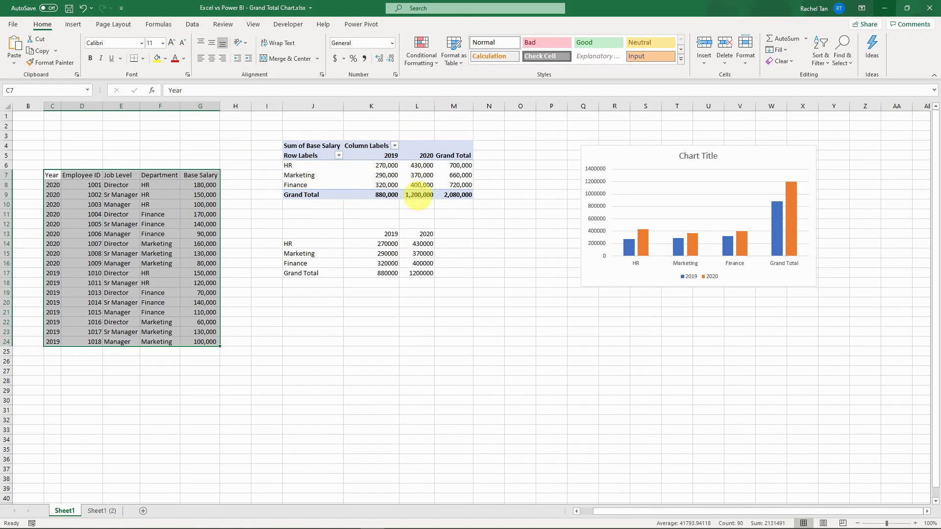
left_click(418, 195)
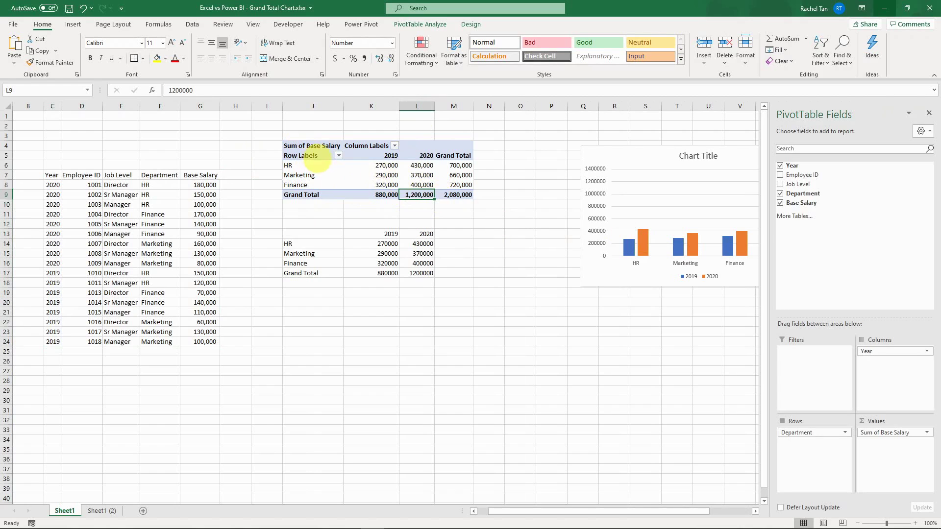
left_click(316, 157)
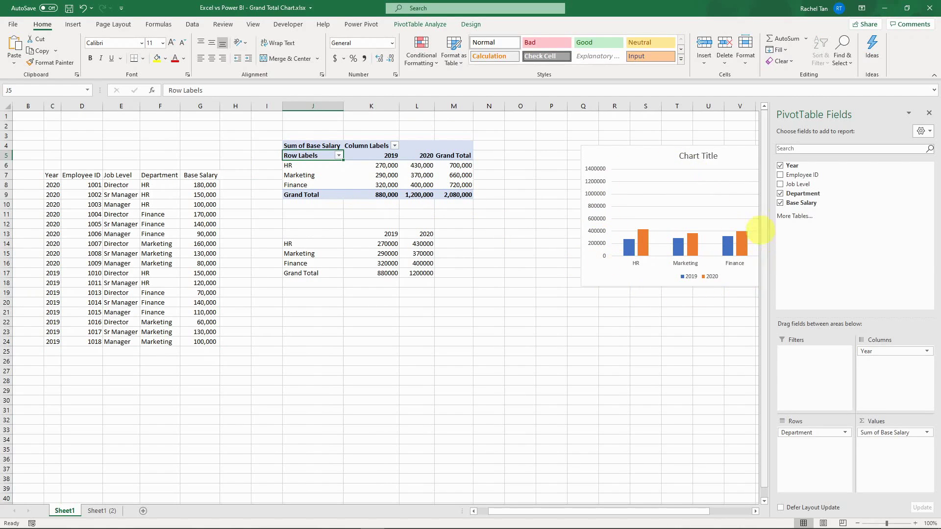
left_click(469, 253)
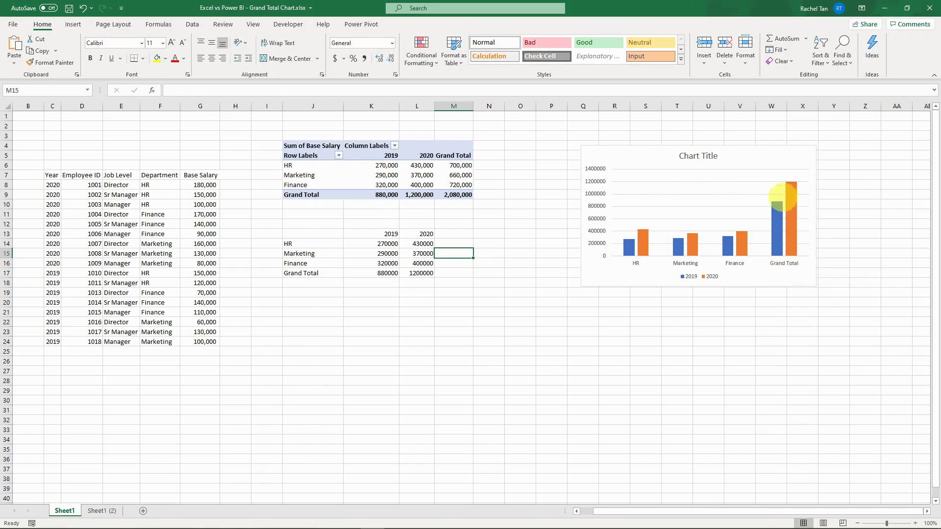
- Inspect the formulas that link the table in J13:L17 to the pivot table
left_click(387, 254)
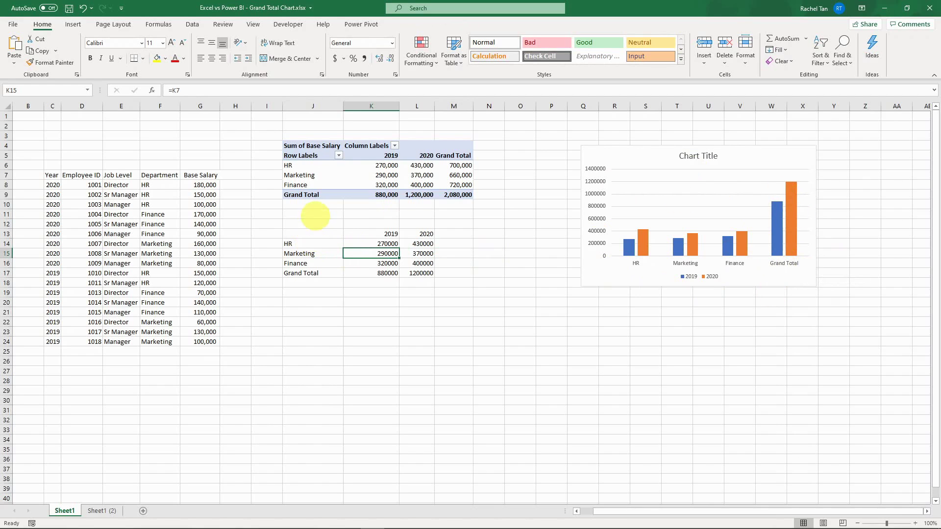
left_click_drag(306, 235, 393, 252)
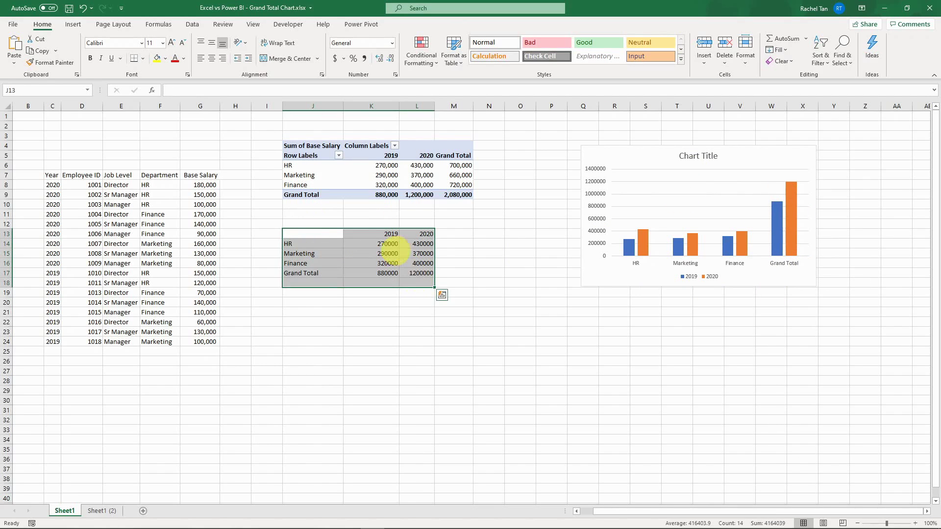
left_click(386, 236)
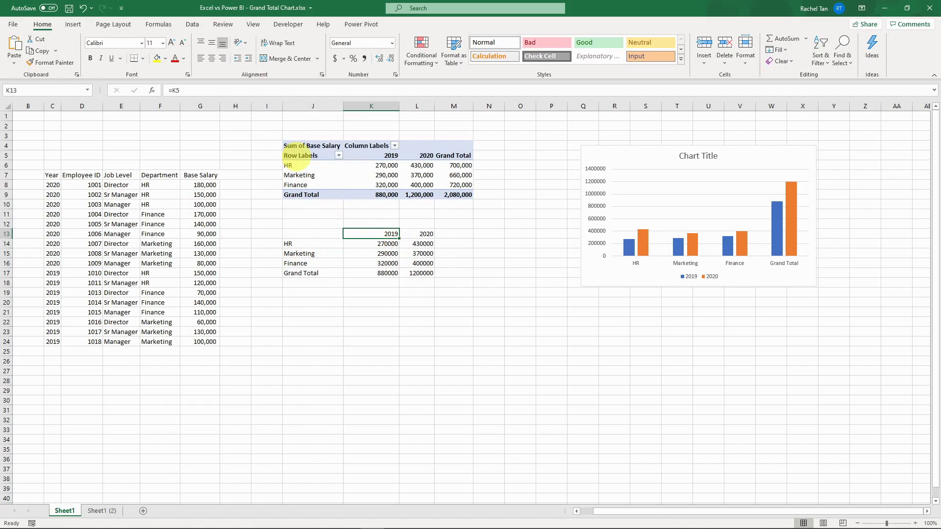
double_click(374, 235)
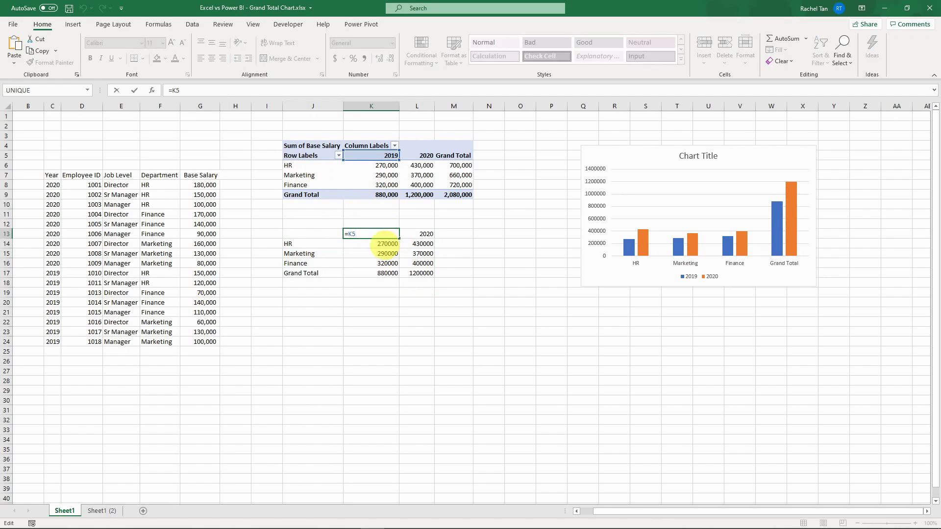
- Enter the formula =K6 in cell K14 to reference the pivot table's 2019 HR value
left_click(385, 243)
type("=")
left_click(388, 166)
key("ctrl+Return")
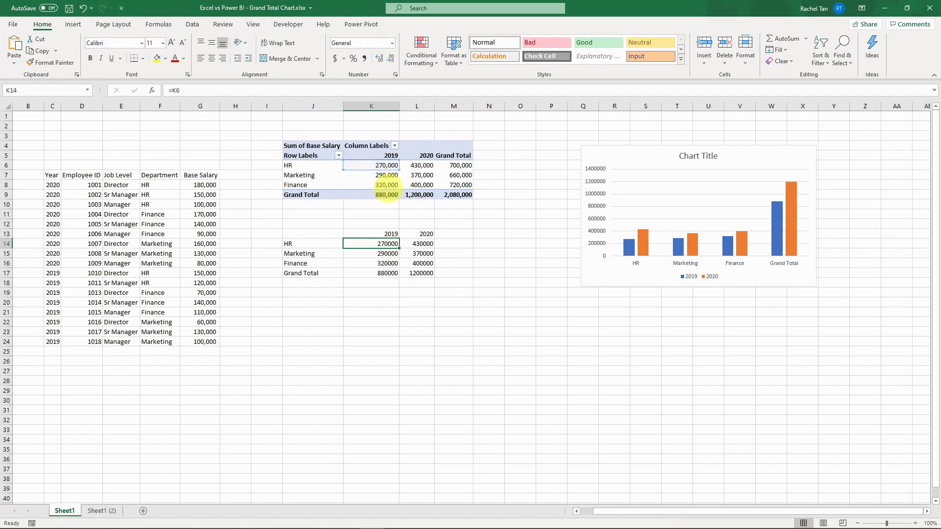
- Copy the pivot table range J5:L9 without the Grand Total column and paste it as links starting at J20
left_click_drag(317, 158, 424, 196)
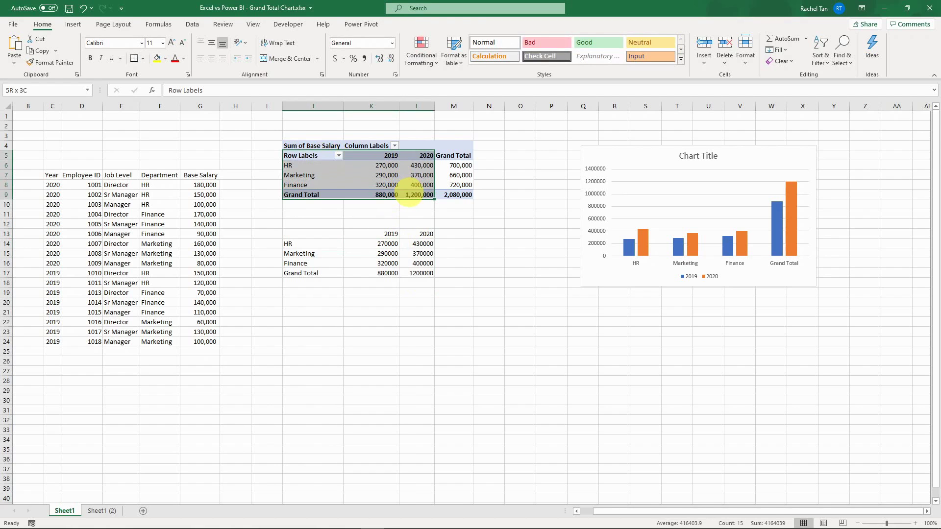
key("ctrl+c")
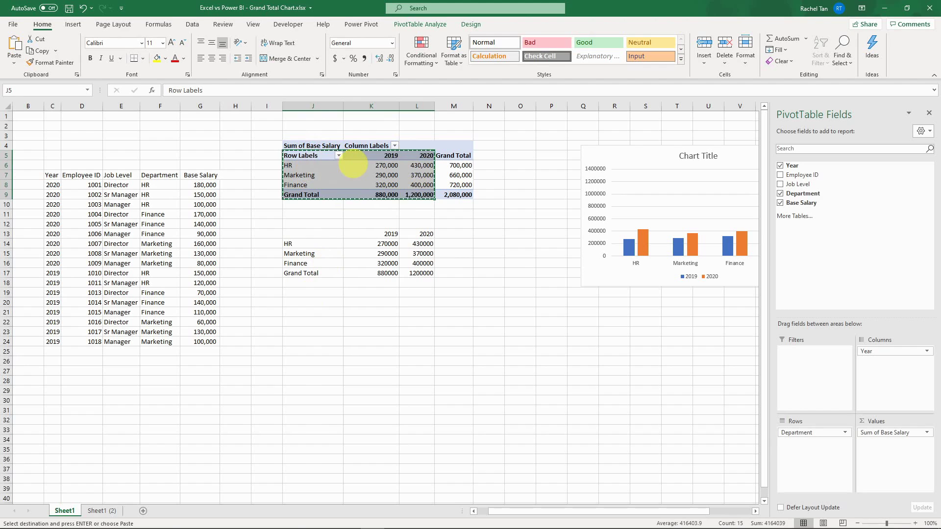
left_click(313, 302)
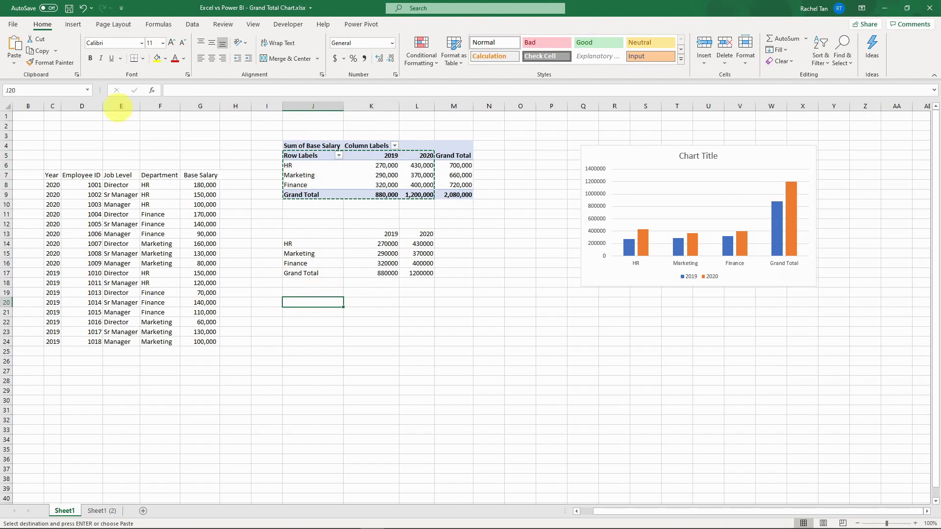
left_click(14, 63)
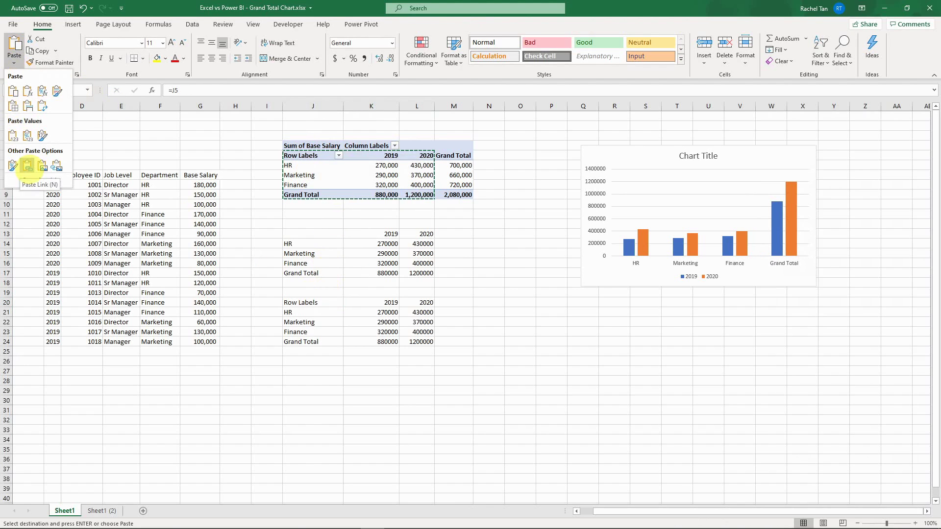
left_click(28, 168)
left_click(387, 341)
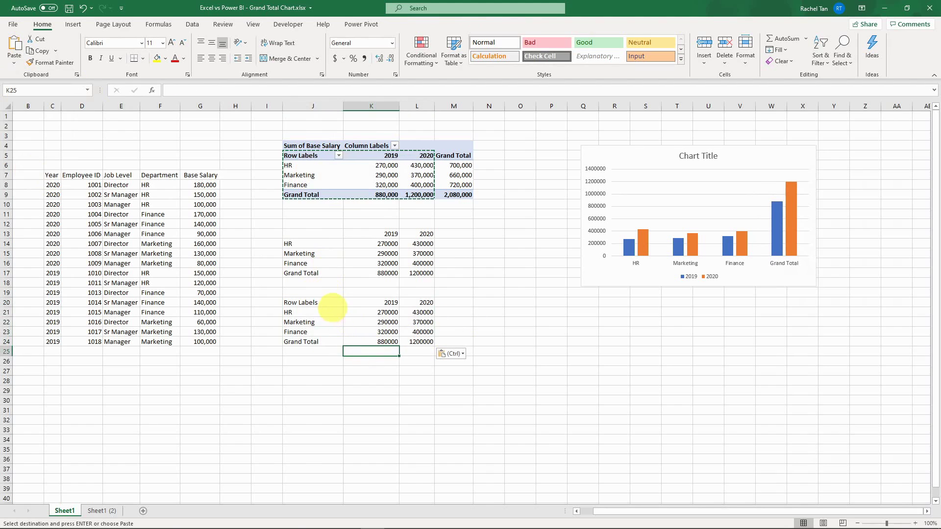
- Make the Grand Total row J24:L24 bold and clear the Row Labels header in J20
left_click(326, 312)
left_click(319, 302)
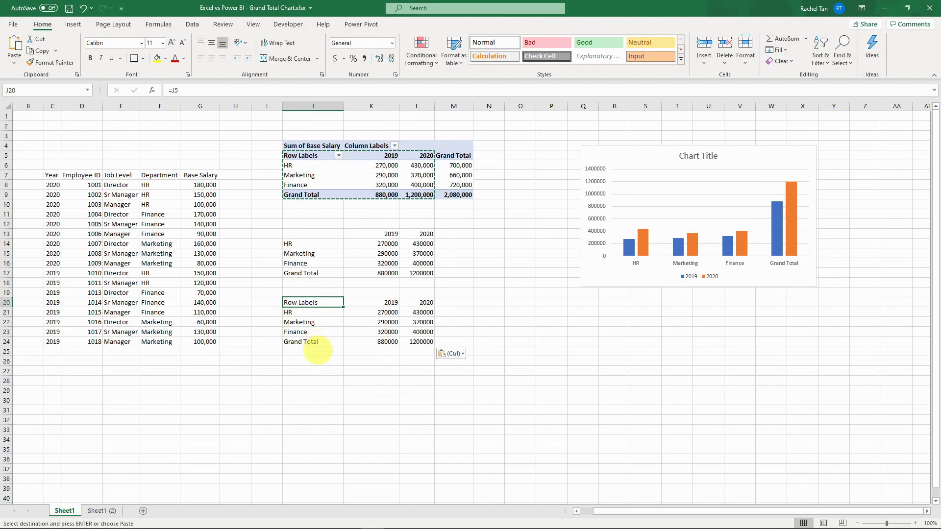
left_click_drag(340, 343, 423, 342)
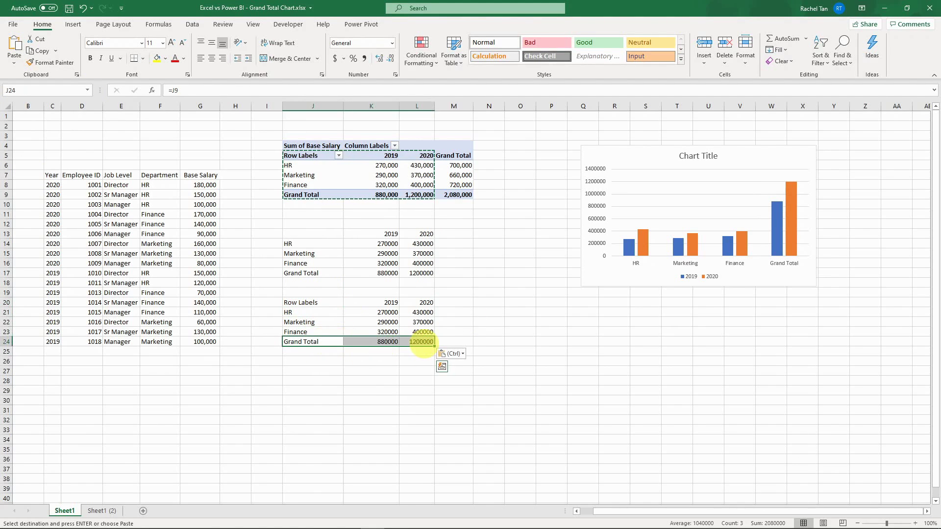
key("ctrl+b")
key("Up")
key("Up")
key("Up")
key("Up")
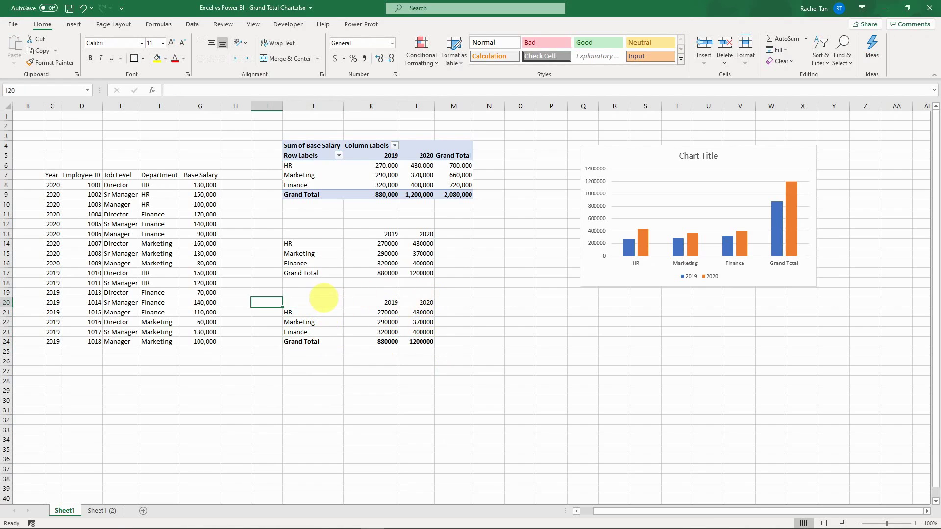
- Insert a 2-D stacked column chart from the linked table in J20:L24
left_click_drag(298, 302, 405, 341)
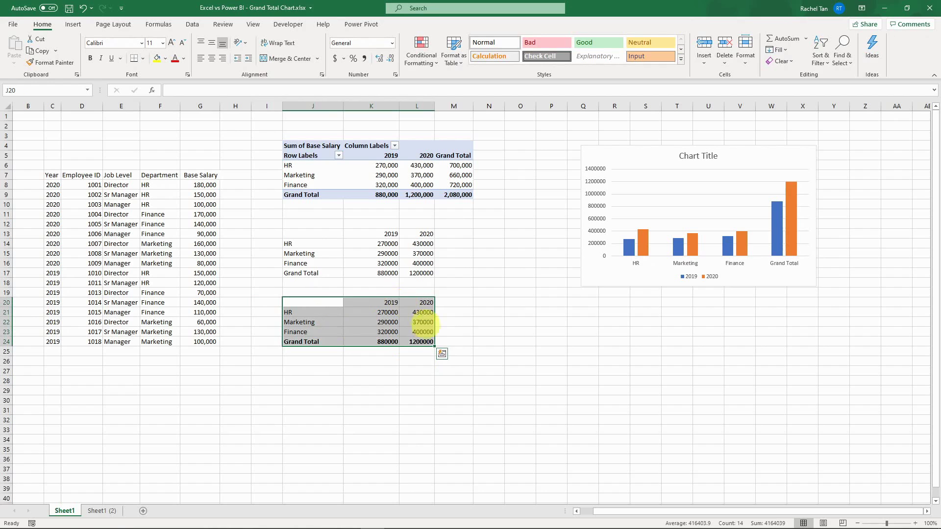
left_click(72, 24)
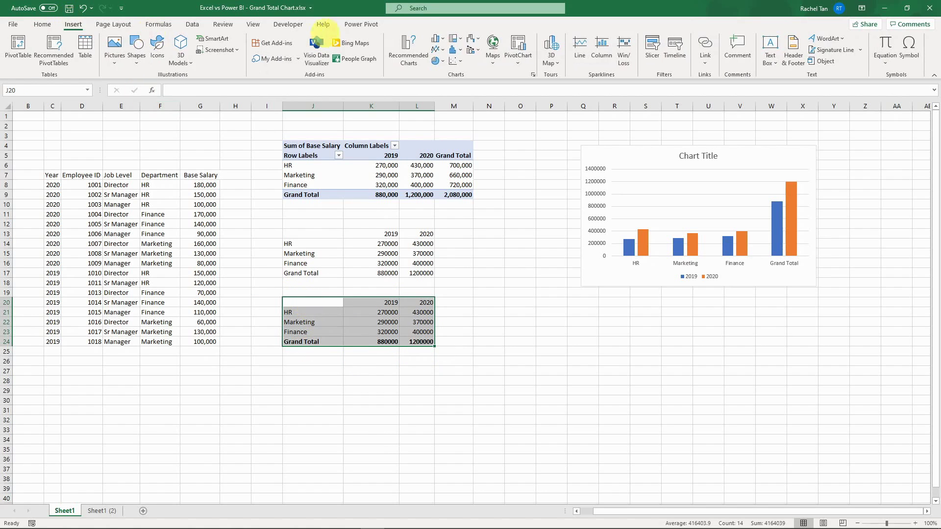
left_click(436, 38)
left_click(472, 73)
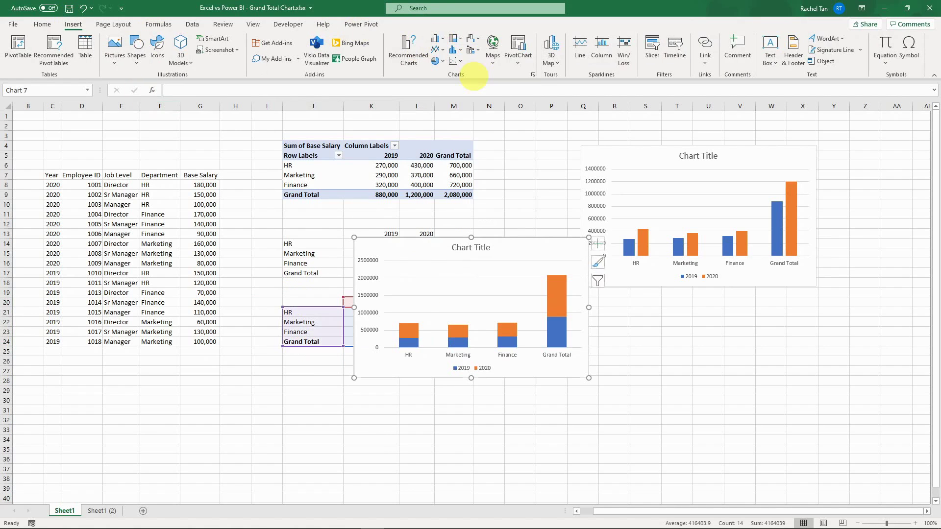
- Change the new chart to a 2-D clustered column chart and place it below the existing chart
left_click(436, 38)
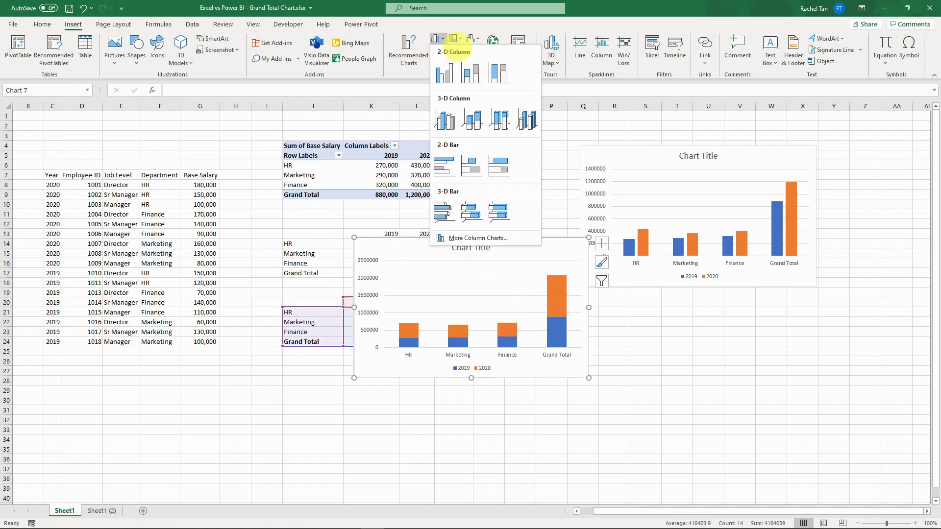
left_click(444, 73)
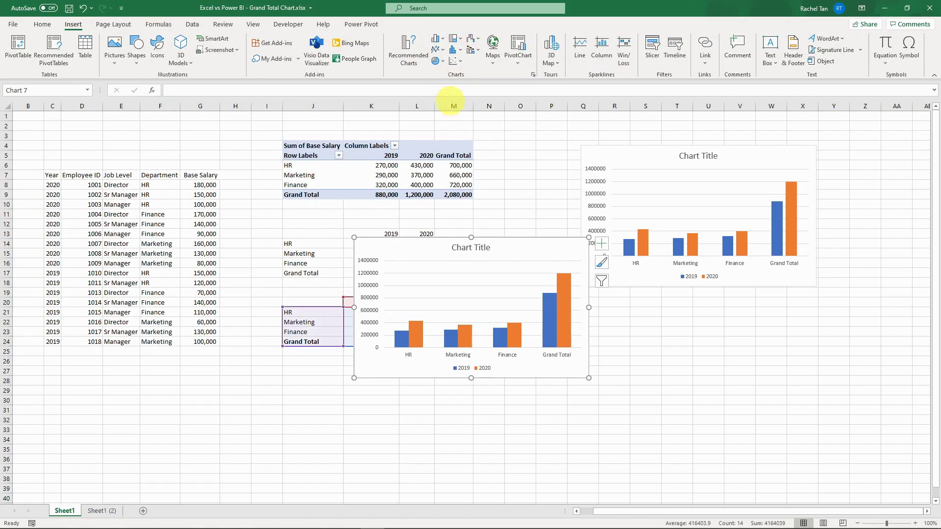
left_click_drag(483, 240, 608, 304)
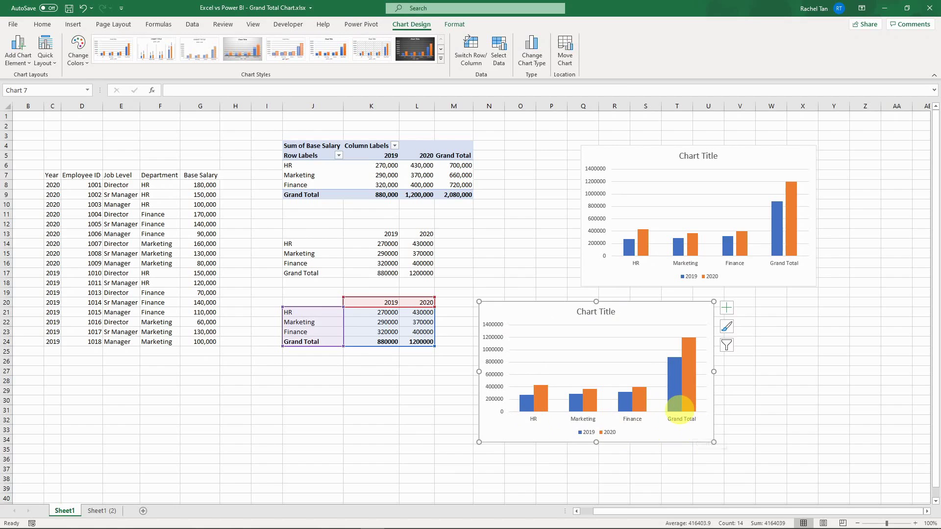
left_click(628, 468)
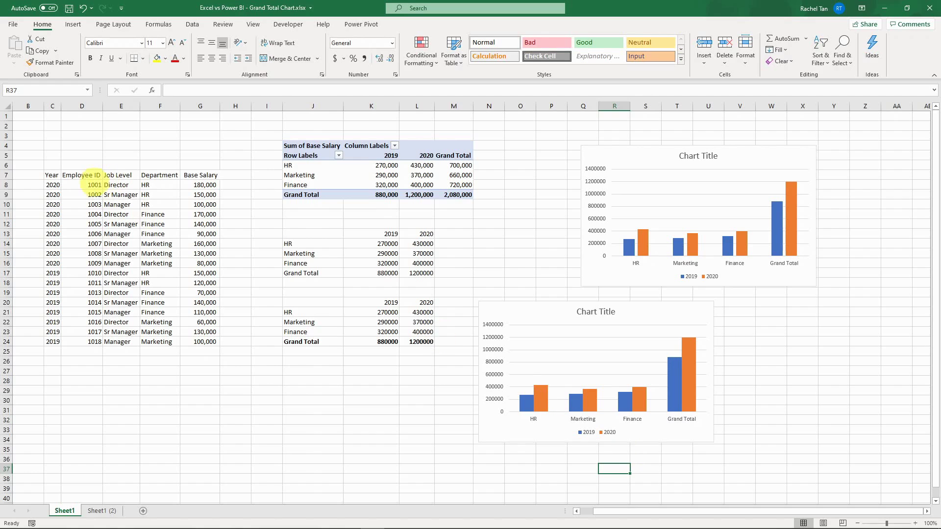
- Copy the employee salary data in C7:G24 and switch to a maximized Power BI Desktop window
left_click_drag(52, 175, 210, 341)
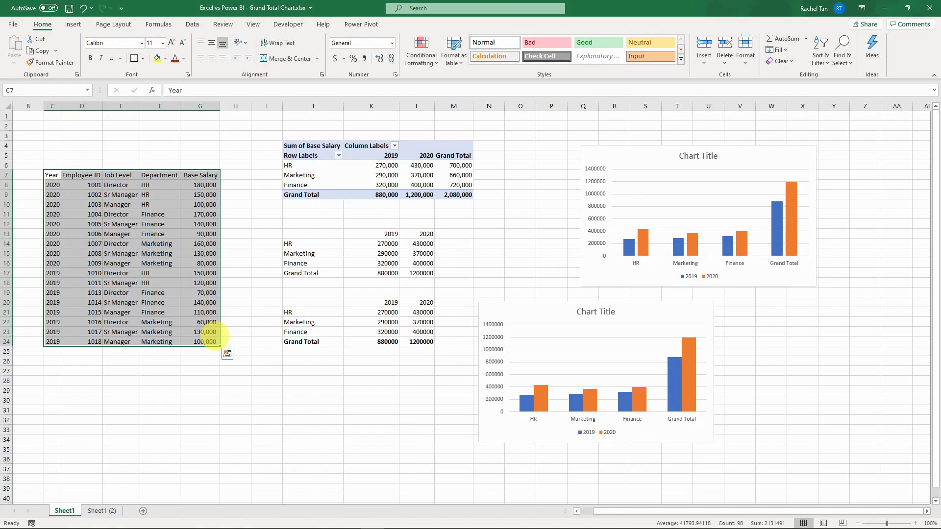
key("ctrl+c")
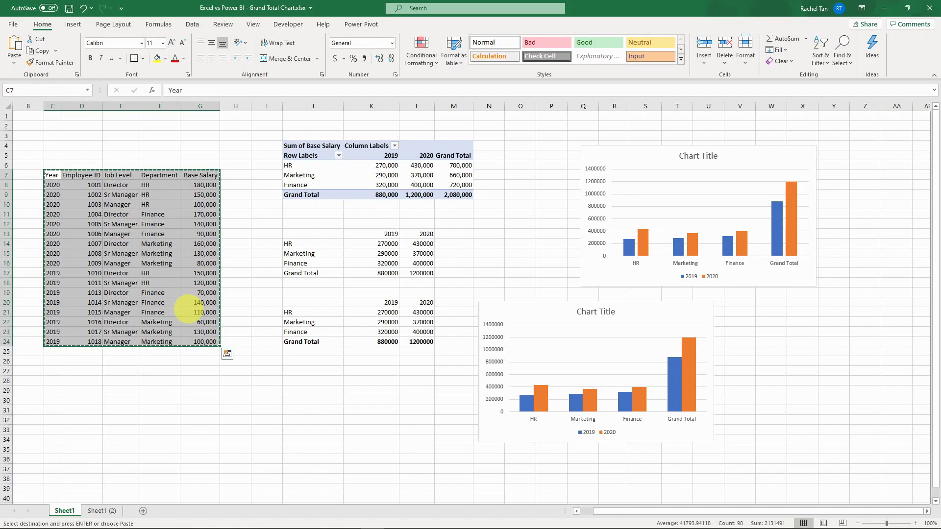
key("alt+Tab")
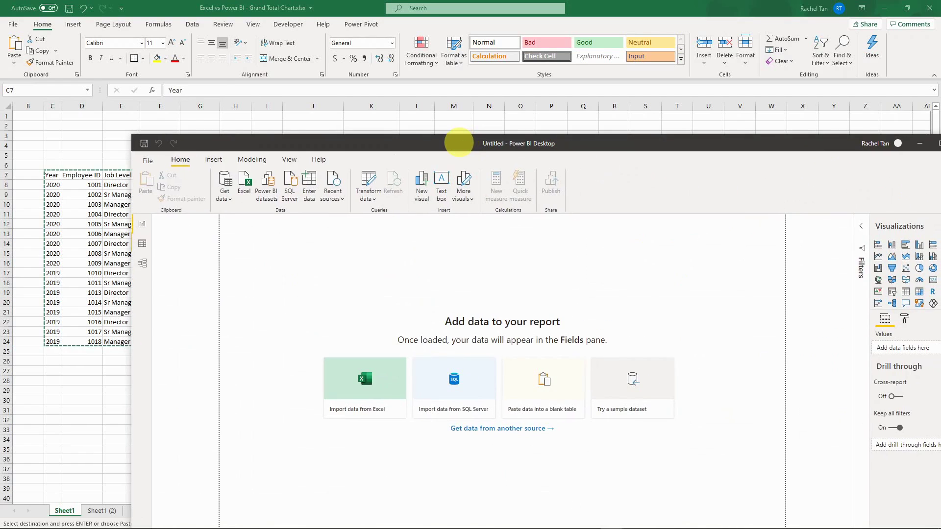
double_click(459, 142)
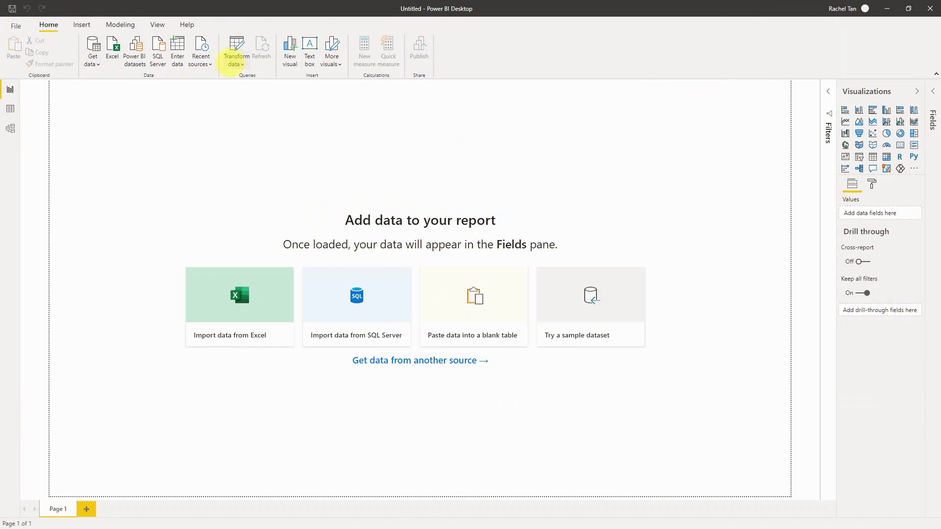
- Create a table from the copied salary data, name it Data and load it into the report
left_click(177, 49)
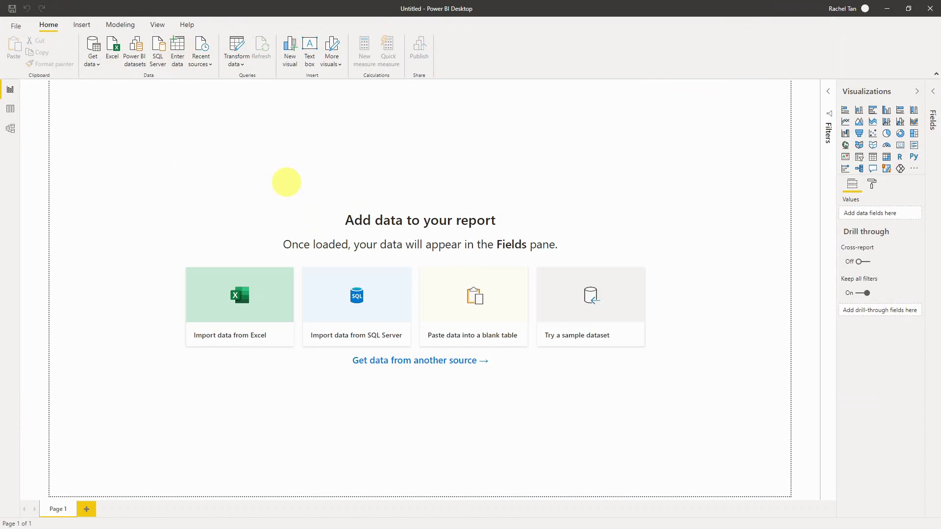
key("ctrl+v")
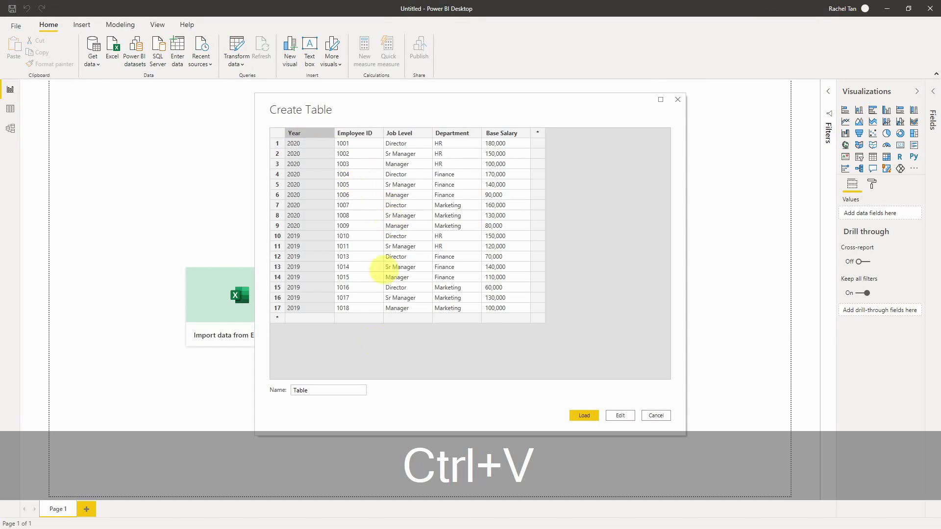
double_click(323, 390)
type("Data")
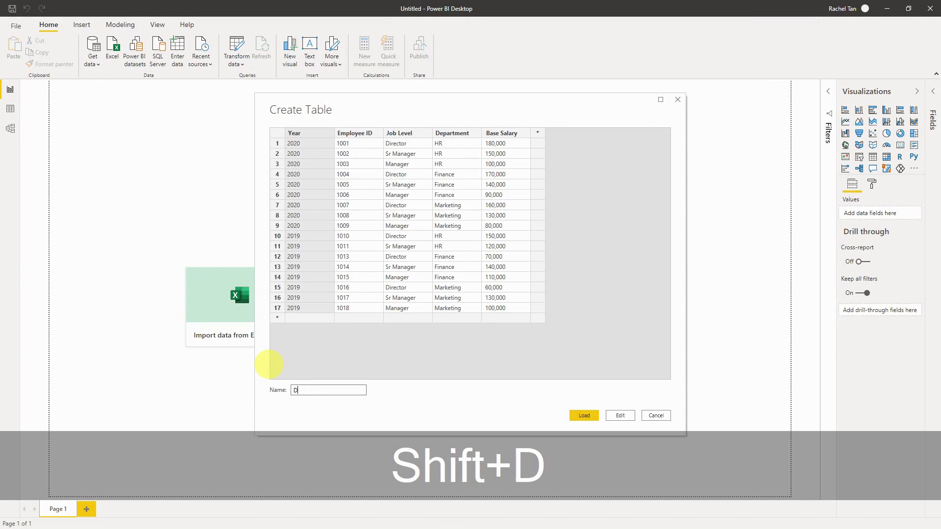
left_click(583, 415)
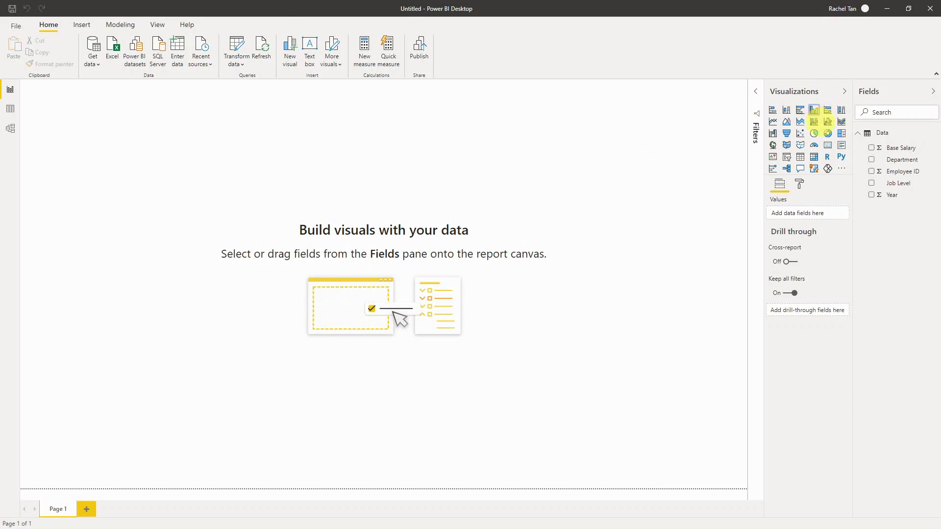
- Add a clustered column chart with Base Salary as values, Department on the axis and Year as the legend
left_click(814, 111)
left_click_drag(897, 147, 809, 272)
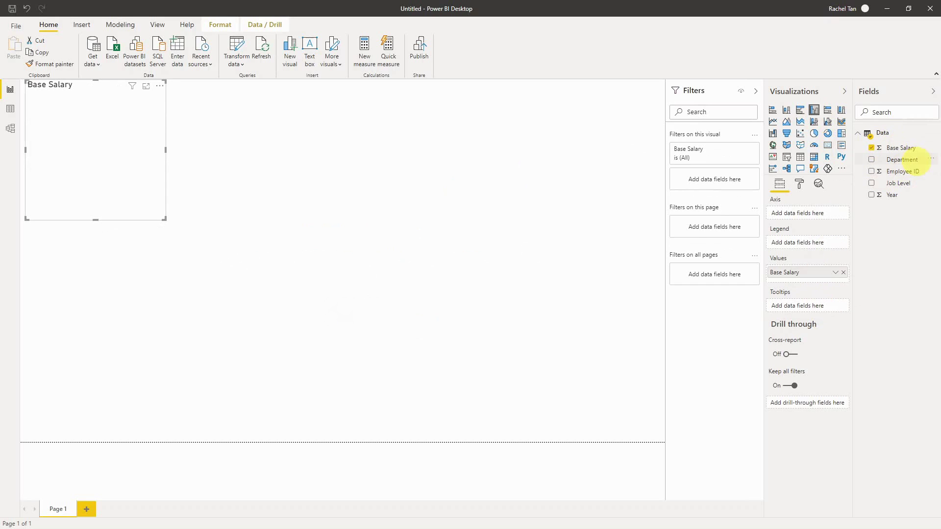
left_click_drag(878, 160, 806, 213)
left_click_drag(892, 194, 802, 246)
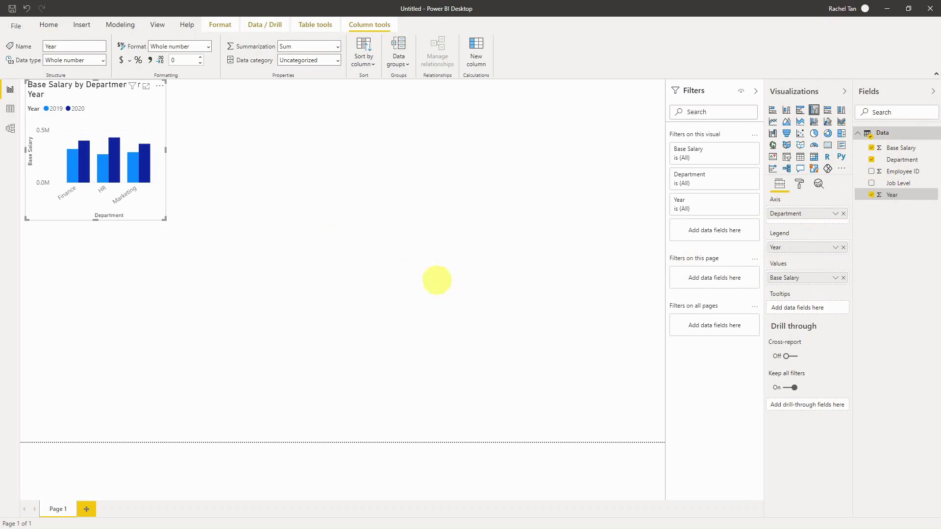
- Widen the column chart so its title fits on one line, and float the Power BI window over the Excel sheet
left_click_drag(164, 218, 238, 204)
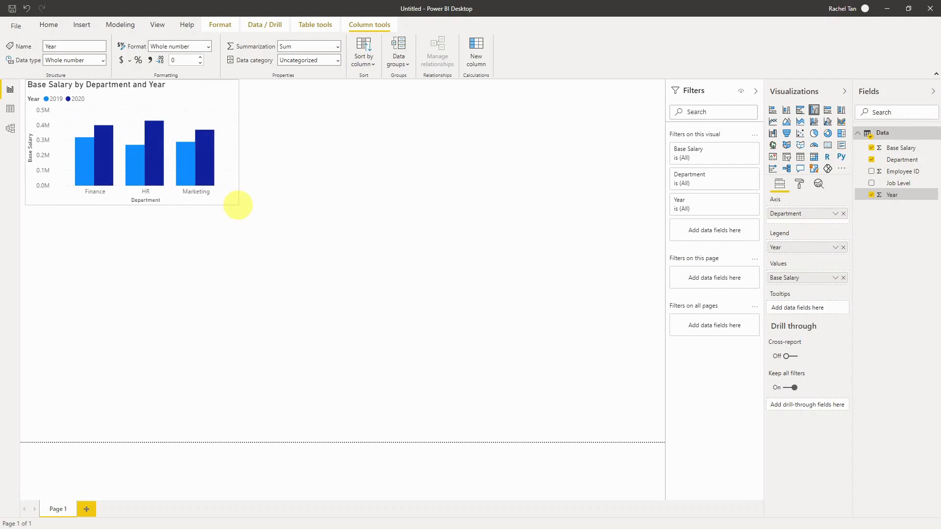
left_click_drag(212, 8, 508, 280)
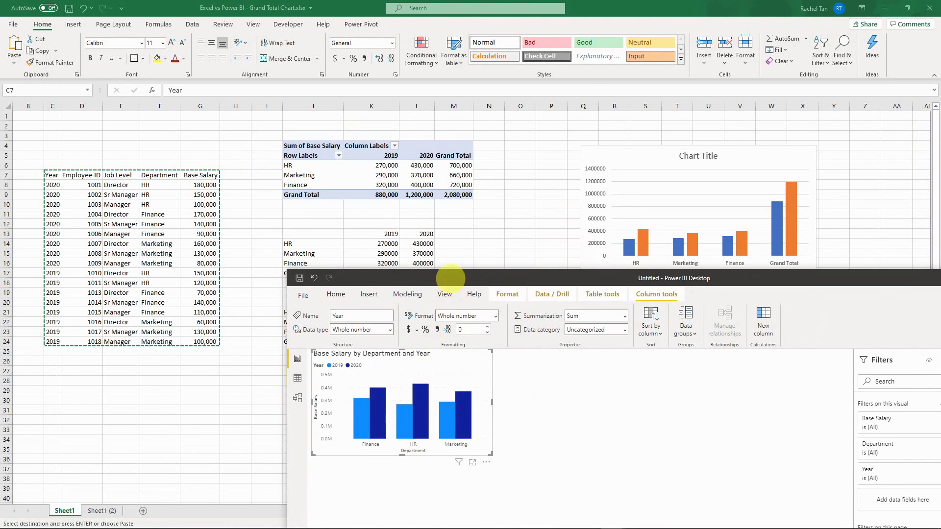
left_click_drag(447, 276, 287, 59)
left_click(394, 209)
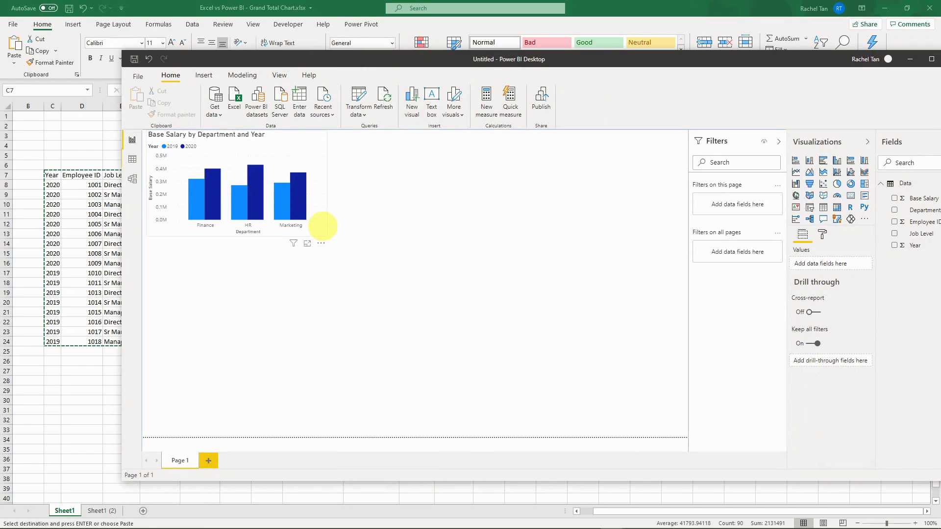
- Duplicate the clustered column chart and place the copy beside the original on the report page
left_click(325, 202)
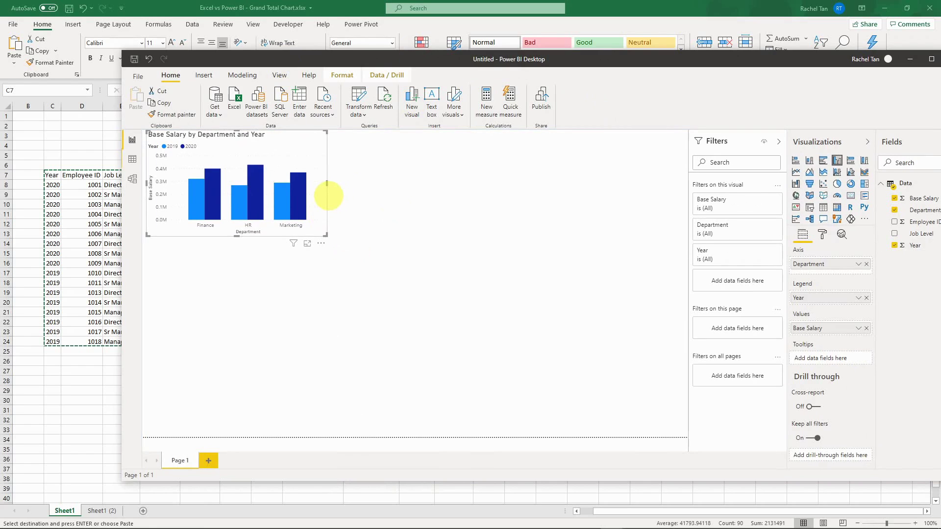
key("ctrl+c")
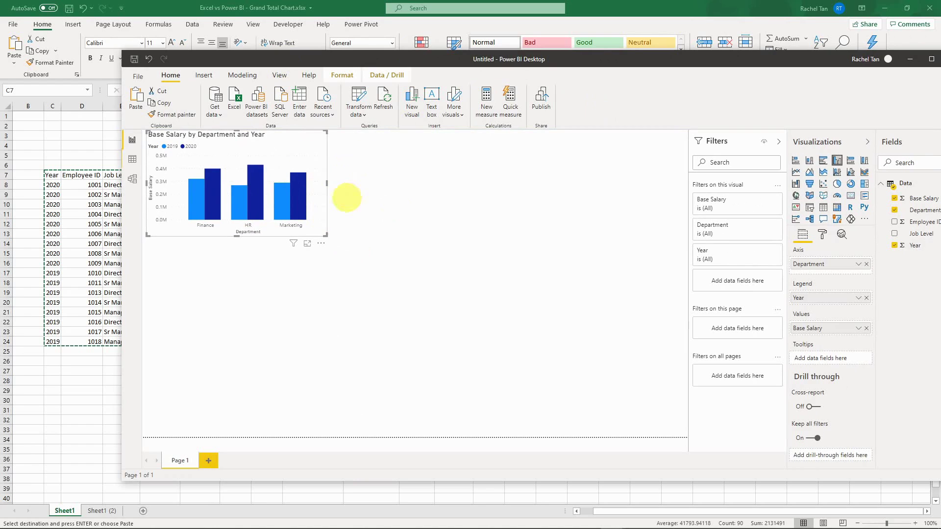
left_click(470, 183)
key("ctrl+v")
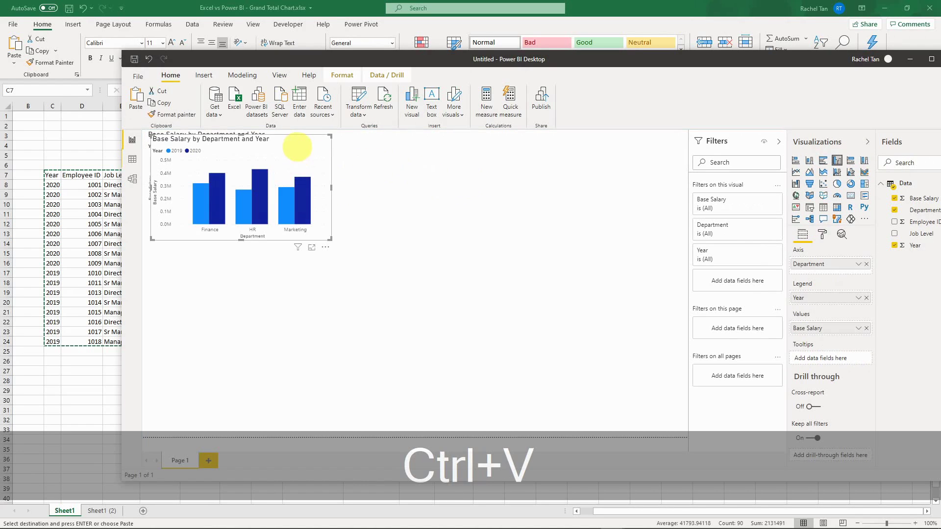
left_click_drag(297, 147, 510, 149)
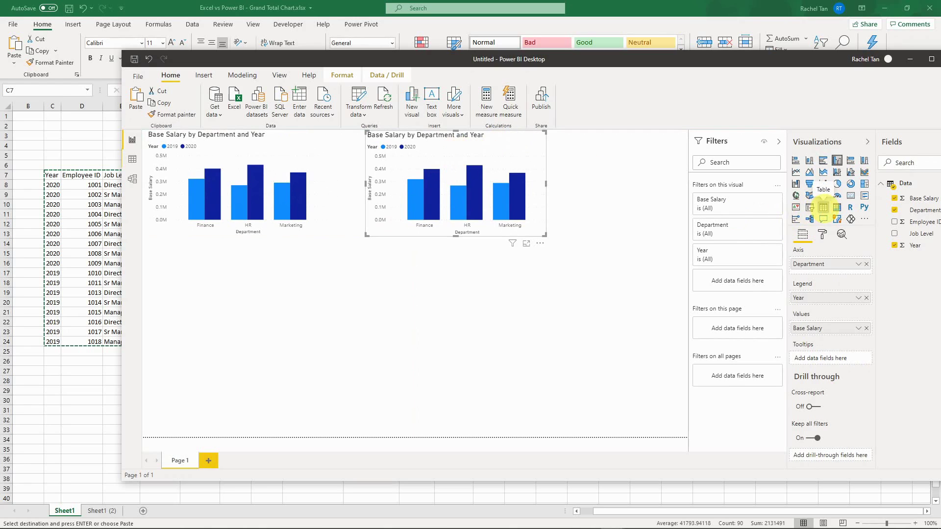
- Convert the duplicated chart to a matrix, reduce its height and shift the Power BI window so all panes are visible
left_click(824, 208)
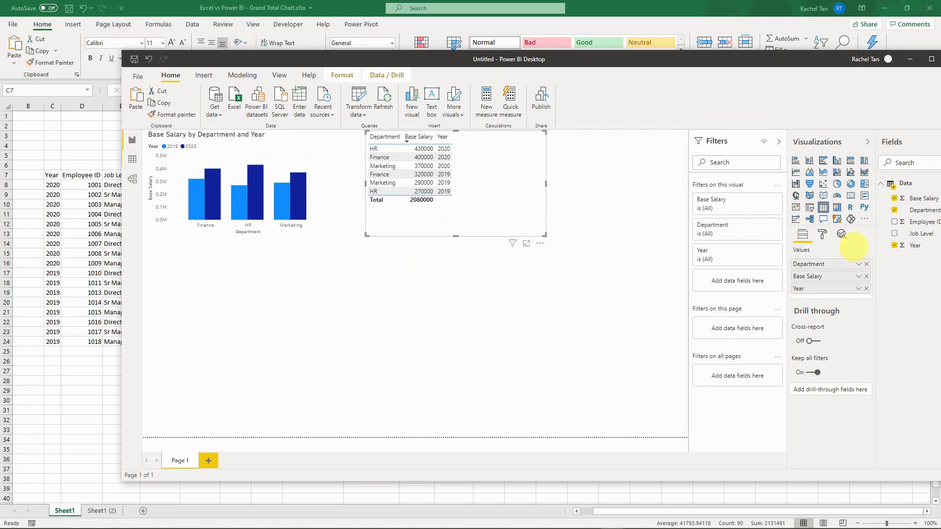
left_click(837, 207)
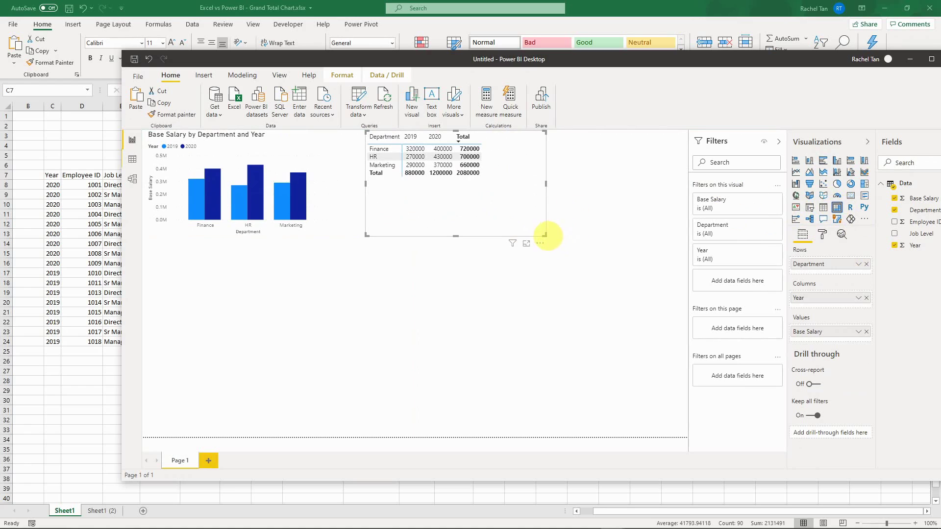
left_click_drag(544, 235, 544, 202)
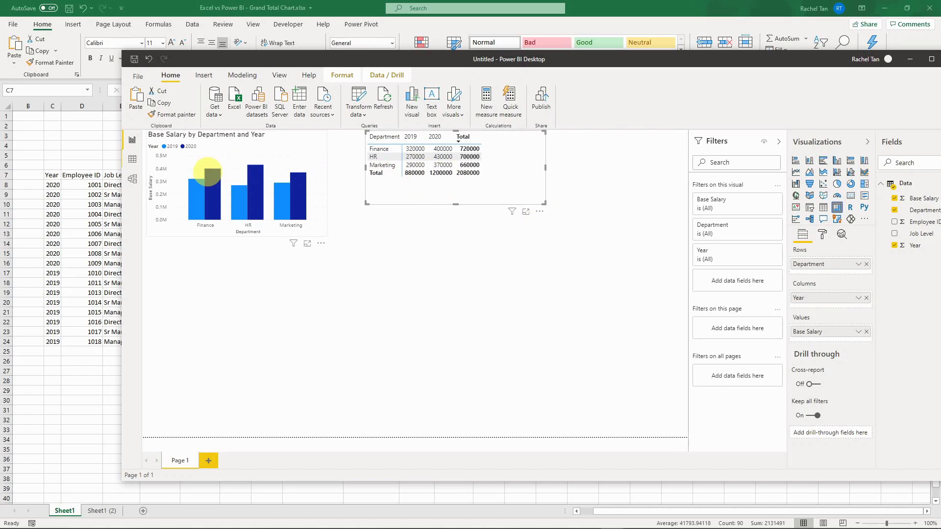
left_click_drag(400, 60, 337, 64)
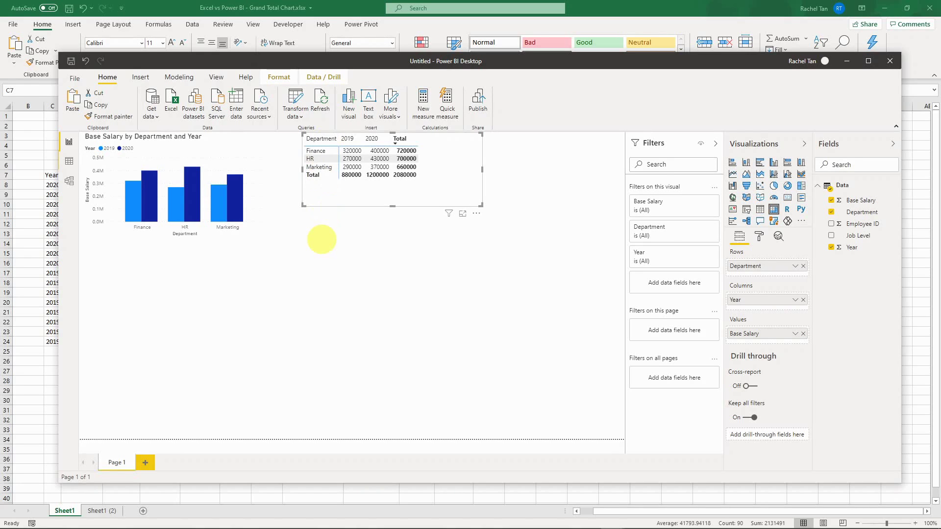
left_click(316, 230)
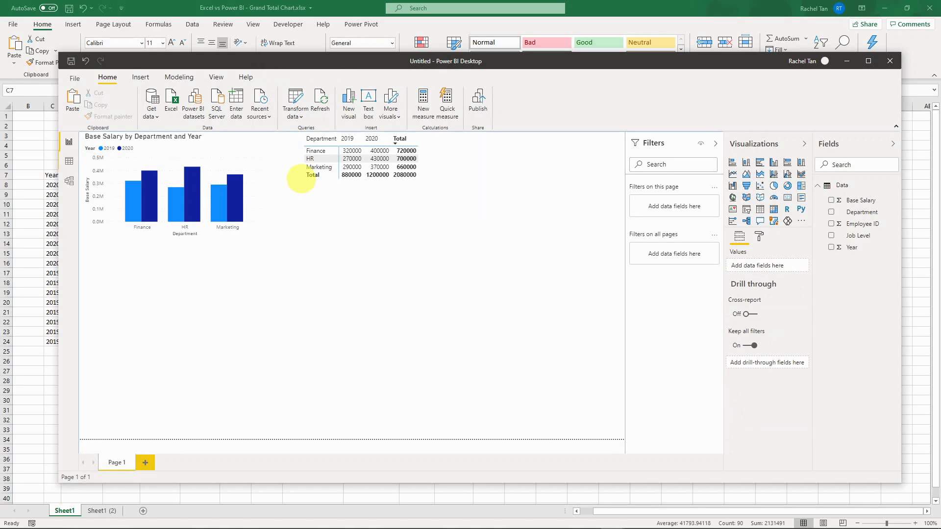
- Start a manually entered table and name its first column Department with Total
left_click(235, 104)
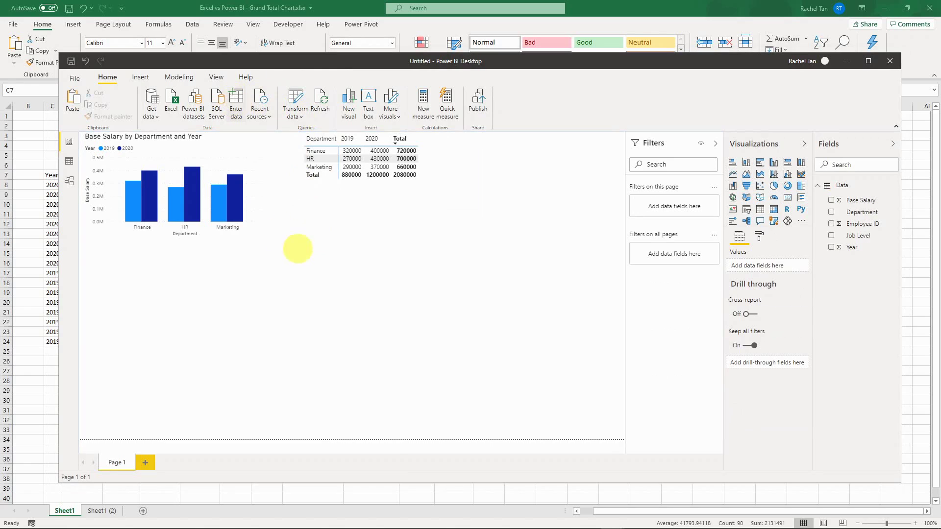
left_click_drag(343, 105, 425, 183)
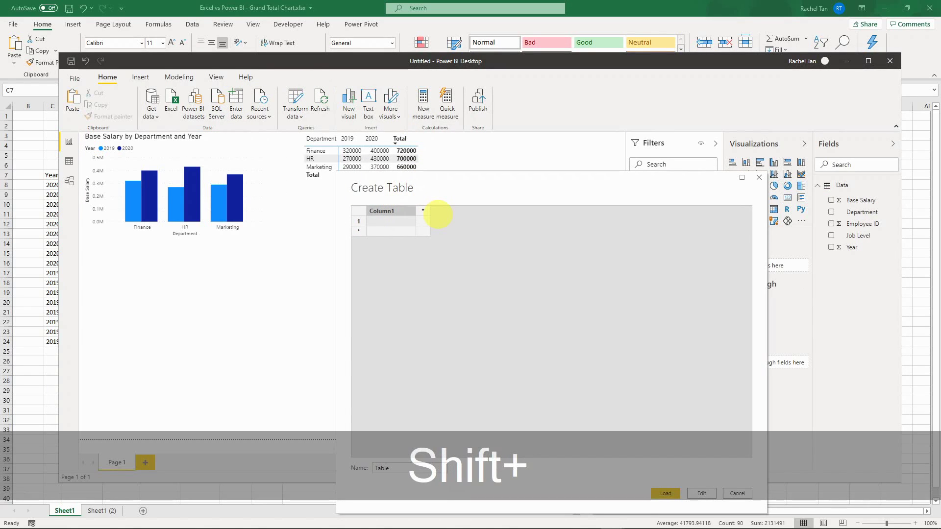
type("Depar")
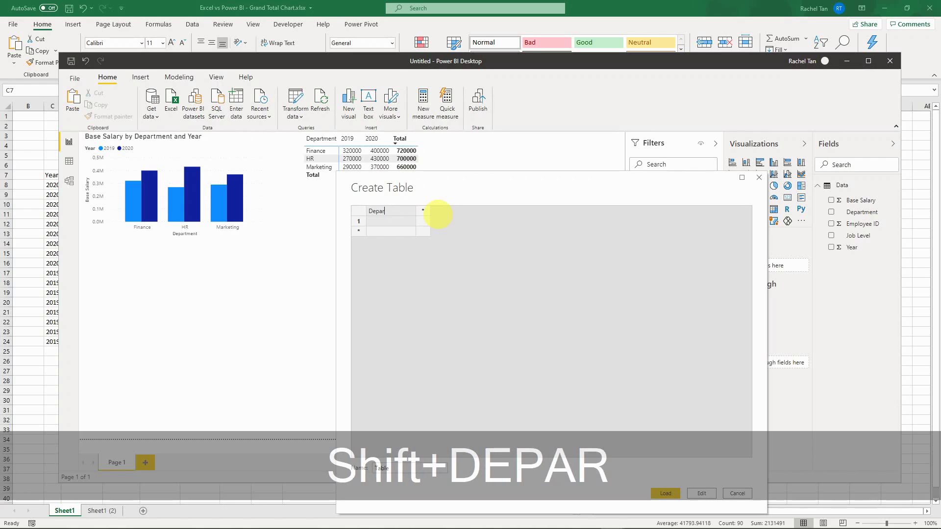
type("tment ")
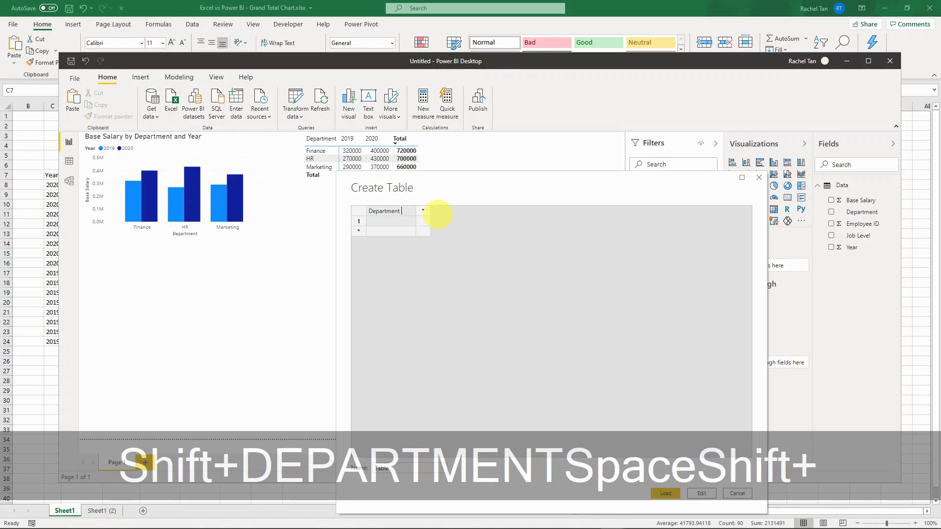
type("with Total")
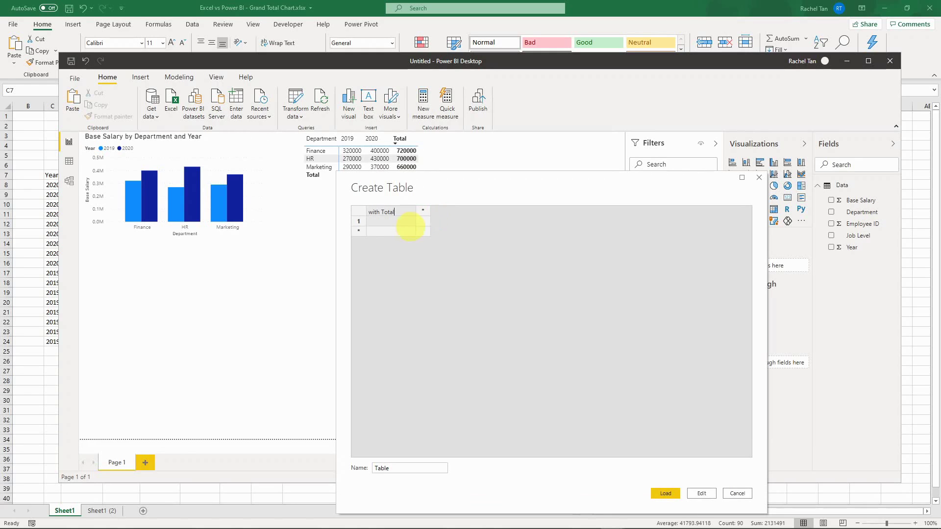
- Fill the Department with Total column with the rows Finance, HR, Marketing and Total
left_click(396, 221)
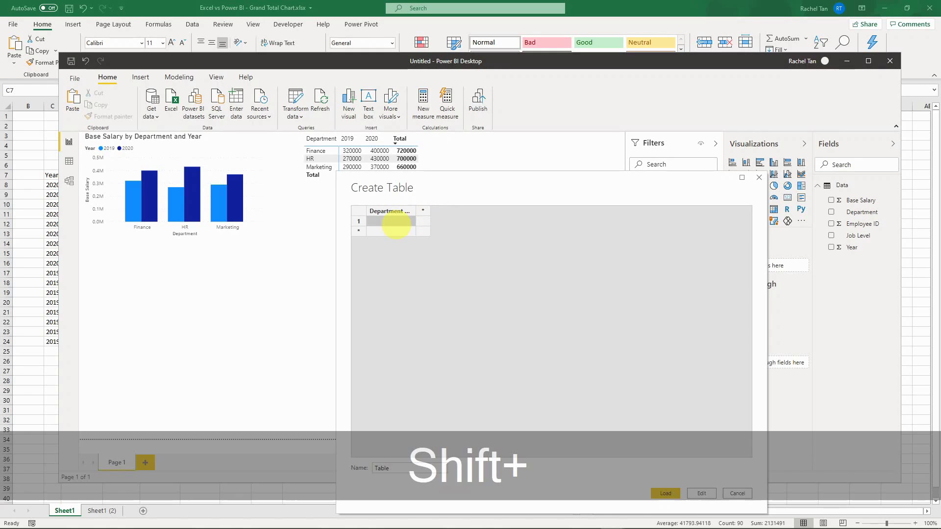
type("Finance")
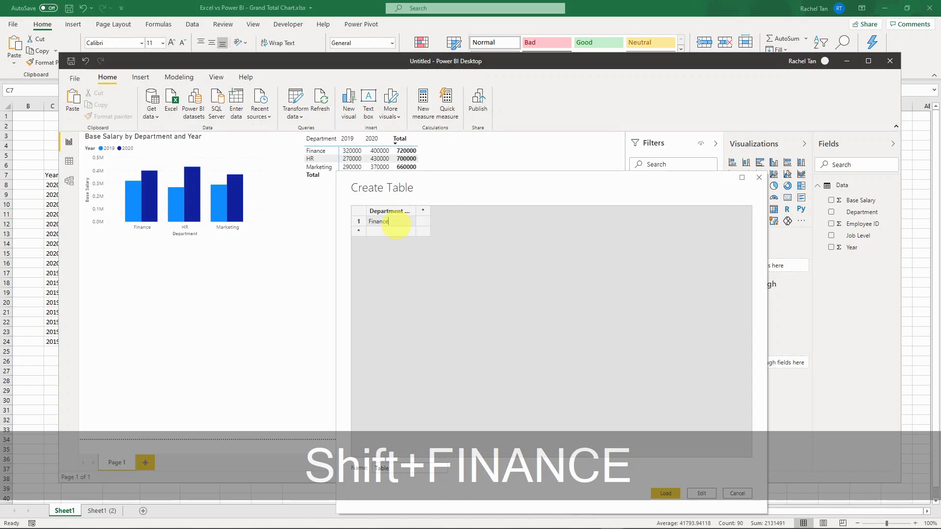
key("Return")
type("HR")
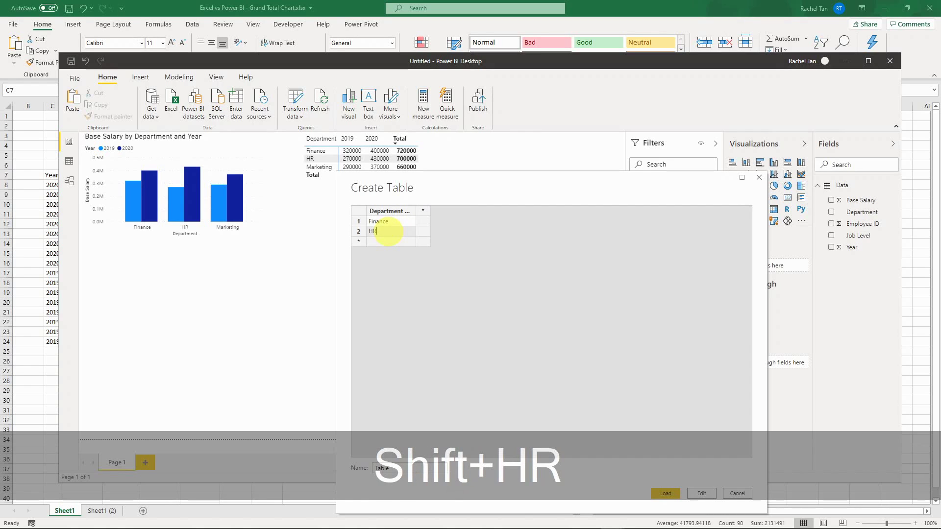
key("Return")
type("Marketing")
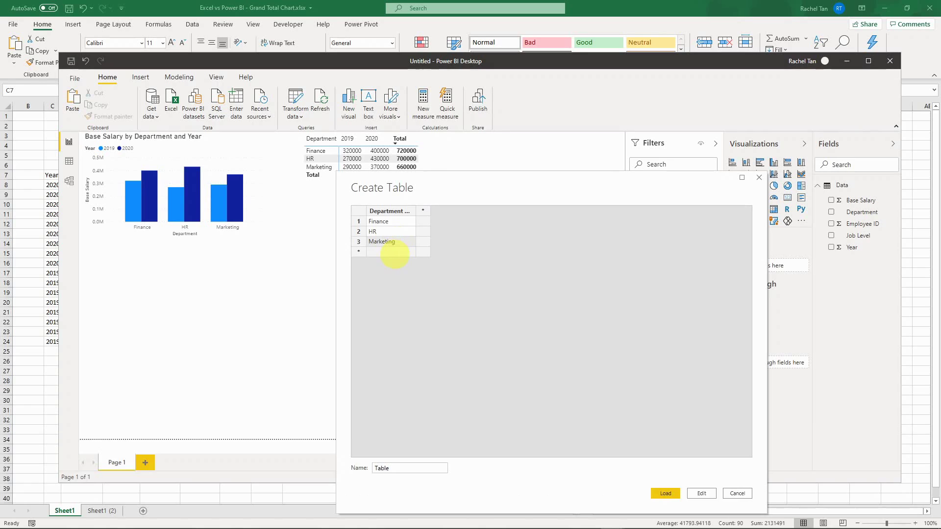
key("Return")
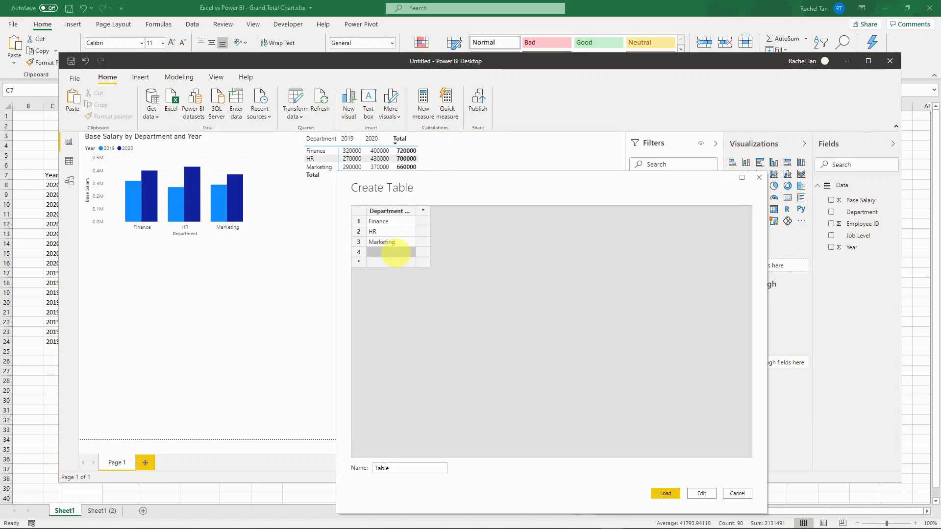
type("Total")
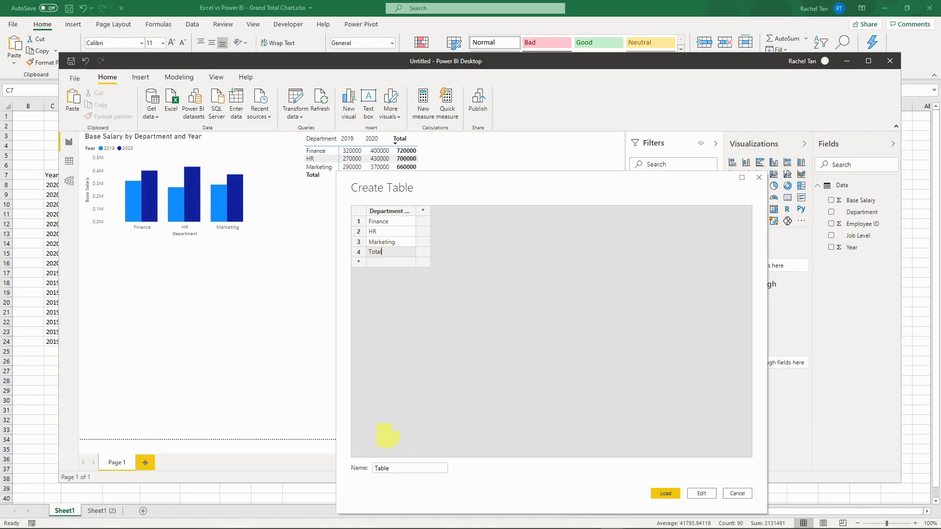
- Name the new table Department with Total and load it into the report
key("Tab")
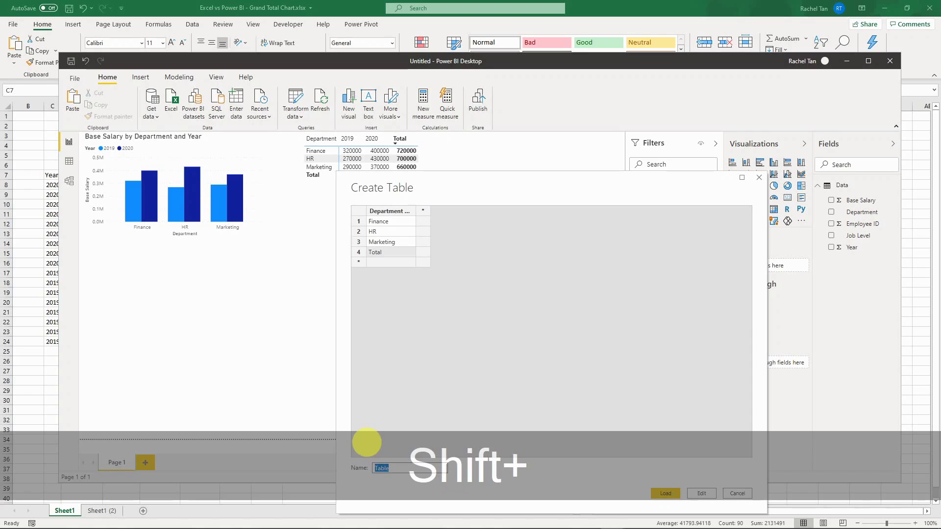
type("Department ")
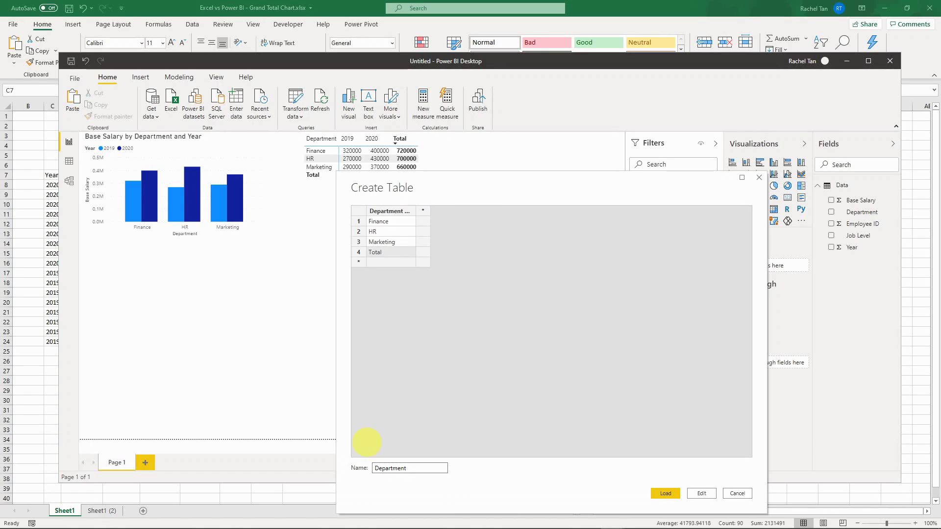
type("with Total")
left_click(666, 493)
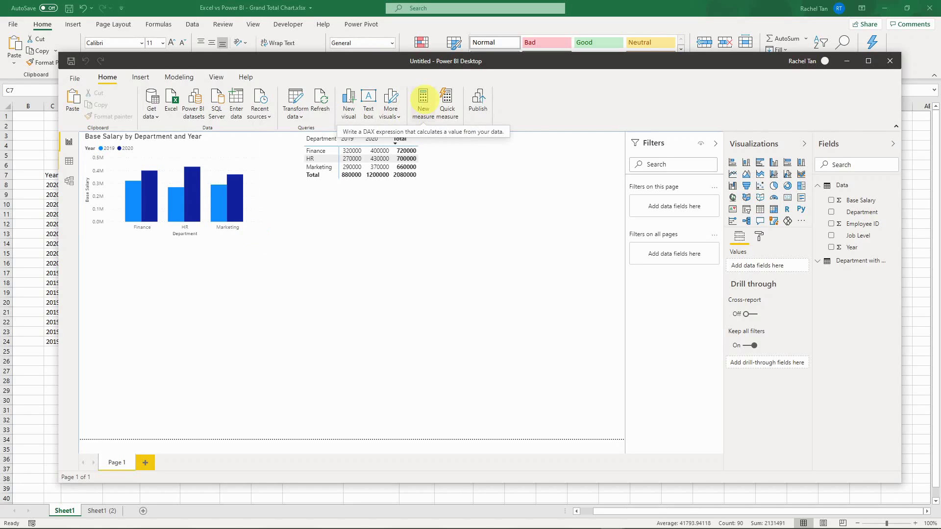
- Create the measure Total by Department = var TotalbyDept = SUM(Data[Base Salary]) return IF(ISBLANK(TotalbyDept),CALCULATE(SUM(Data[Base Salary]),ALLEXCEPT(Data,Data[Year])),TotalbyDept)
left_click(424, 98)
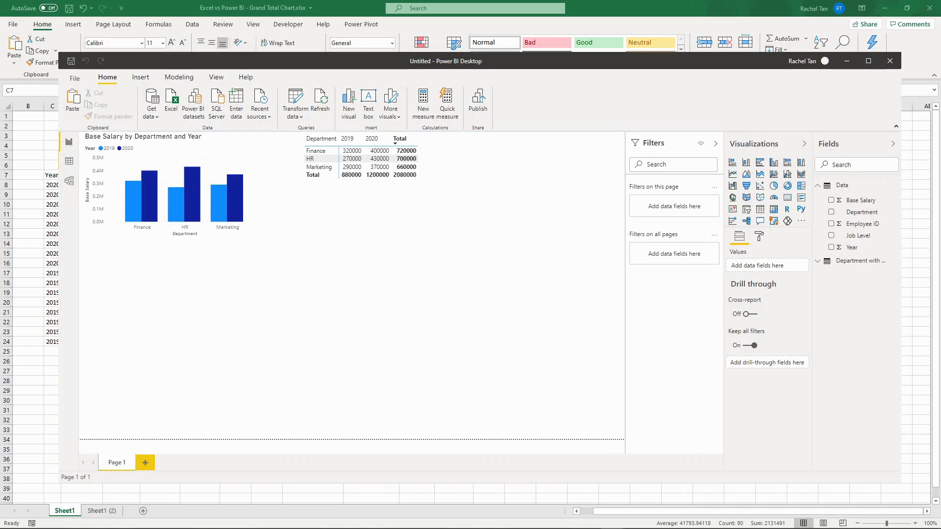
key("ctrl+c")
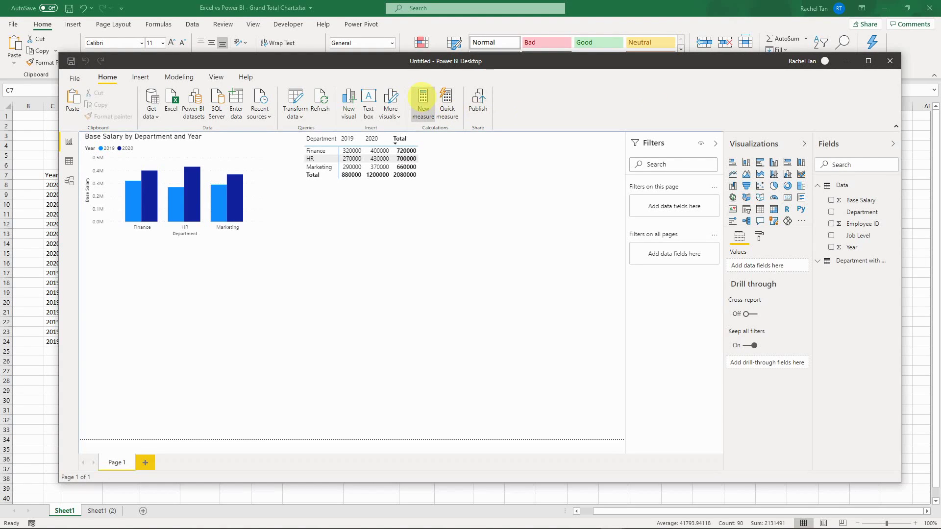
left_click(423, 97)
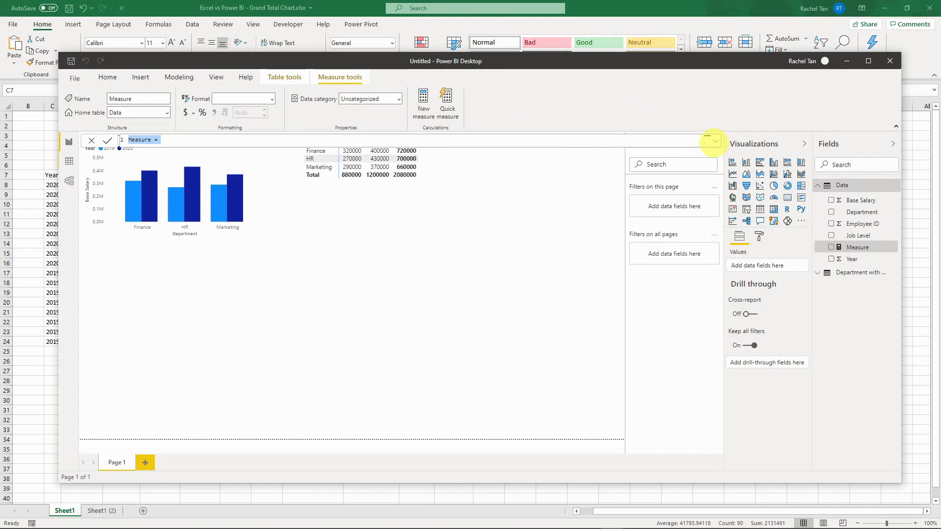
left_click(716, 141)
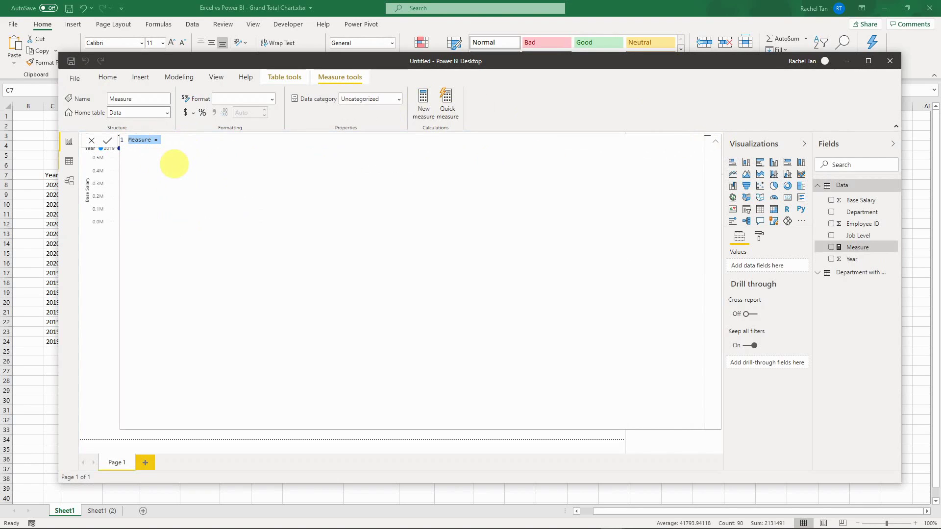
key("ctrl+v")
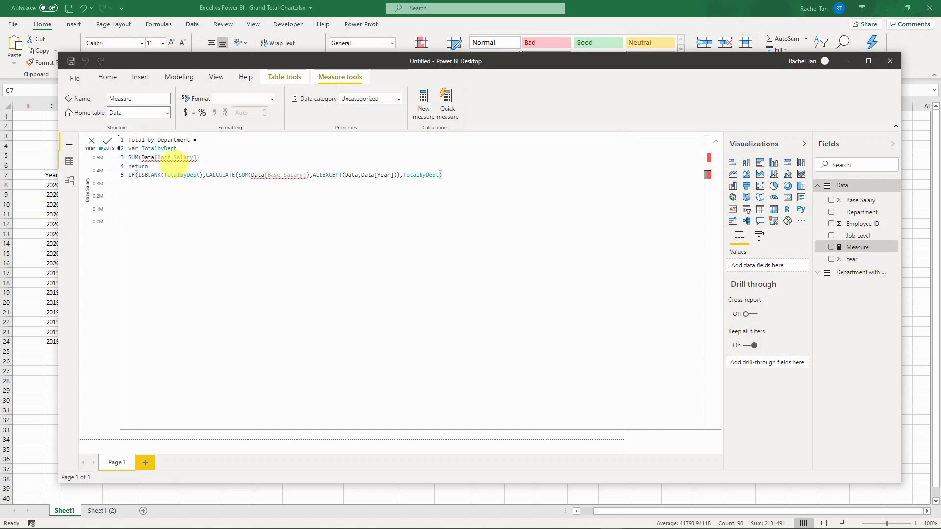
left_click(171, 157)
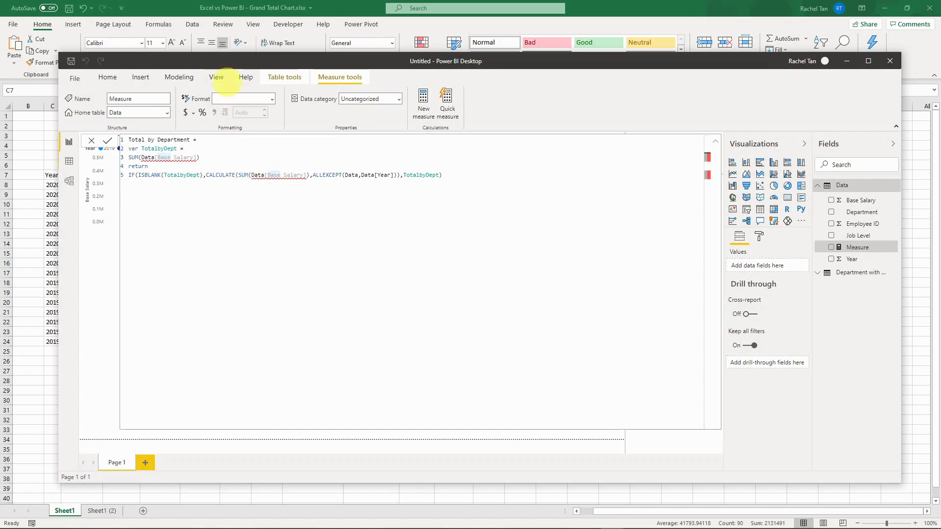
key("Return")
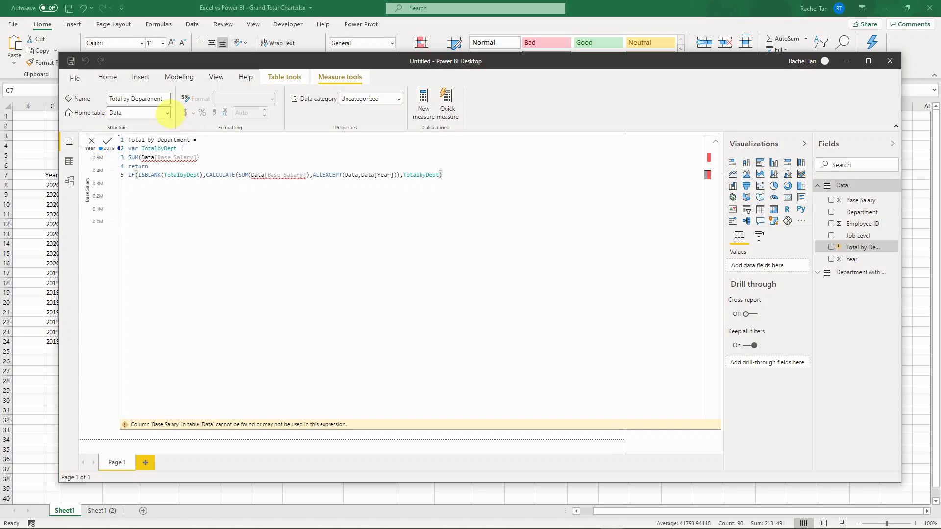
- Set the home table of the Total by Department measure to Department with Total and return to its formula
left_click(164, 112)
left_click(153, 135)
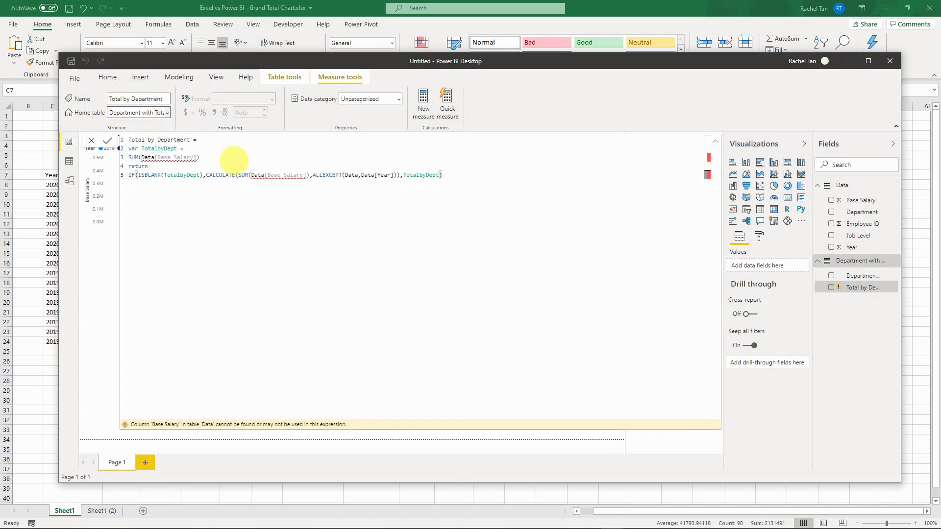
left_click(185, 149)
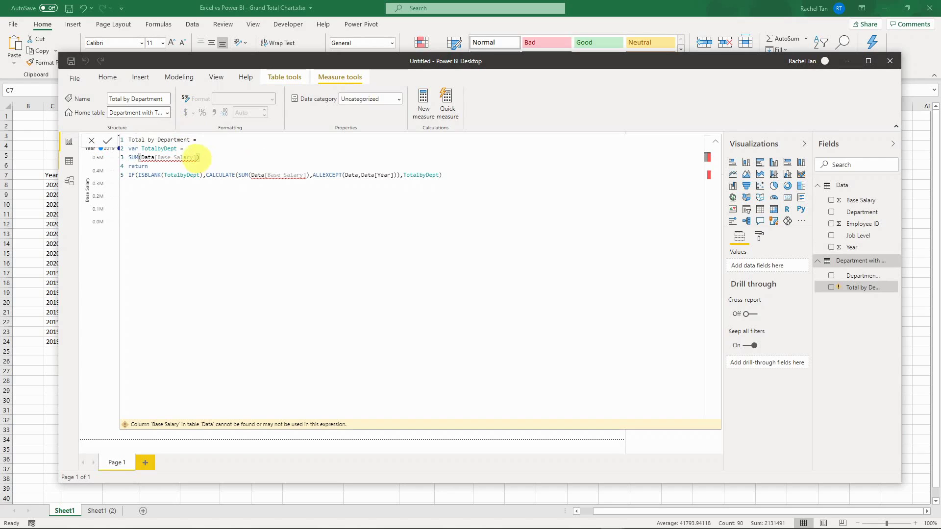
- Replace the column inside the TotalbyDept variable's SUM with Data[ Base Salary ]
left_click(196, 158)
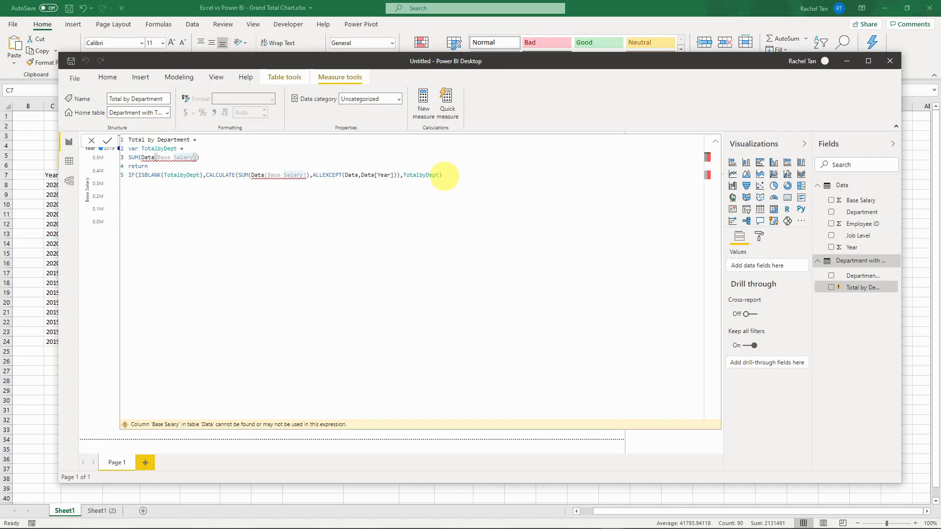
left_click(444, 176)
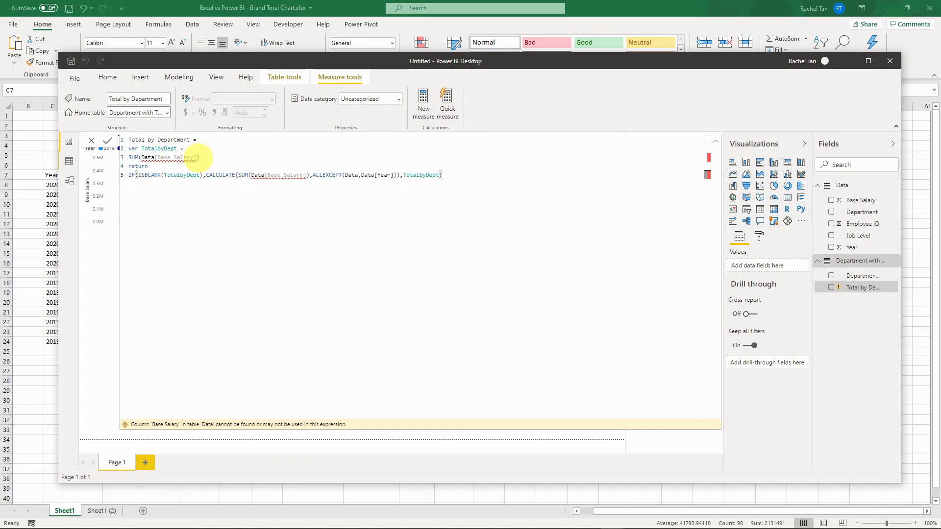
left_click_drag(197, 157, 141, 157)
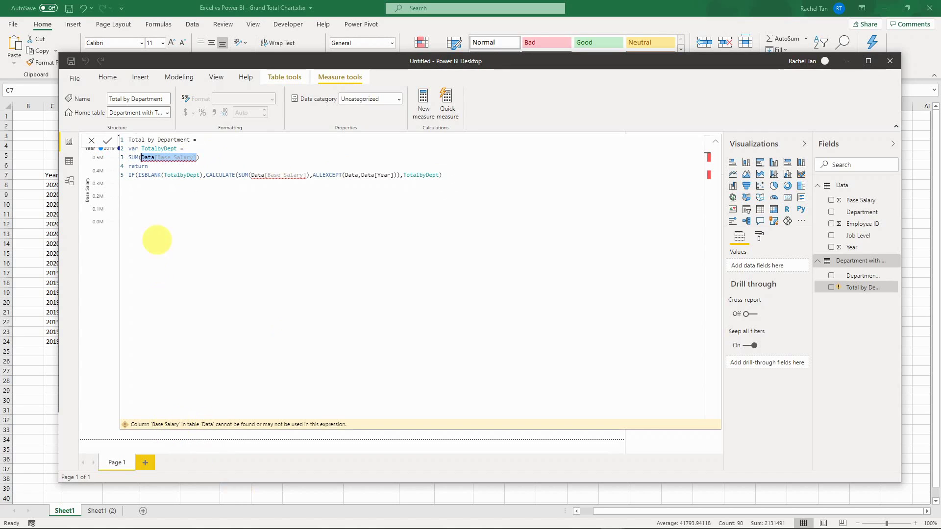
mouse_move(187, 156)
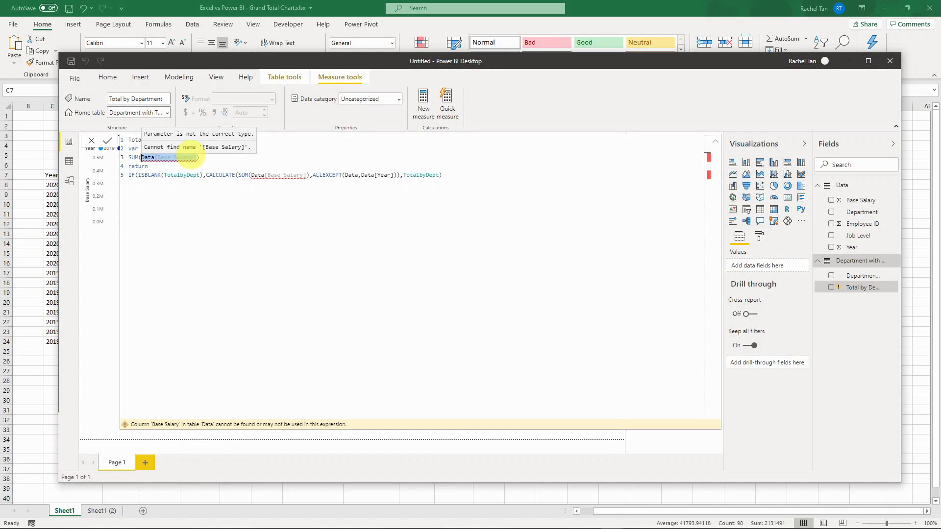
type("data")
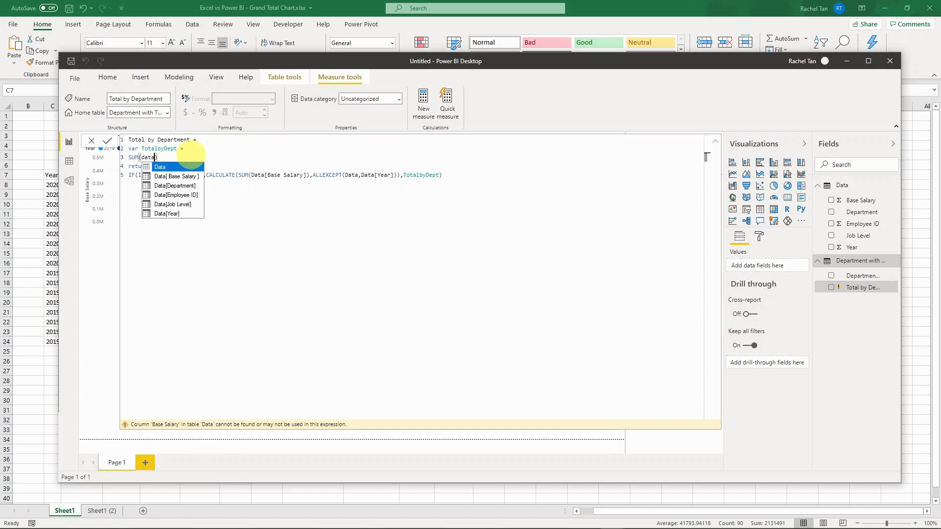
key("Down")
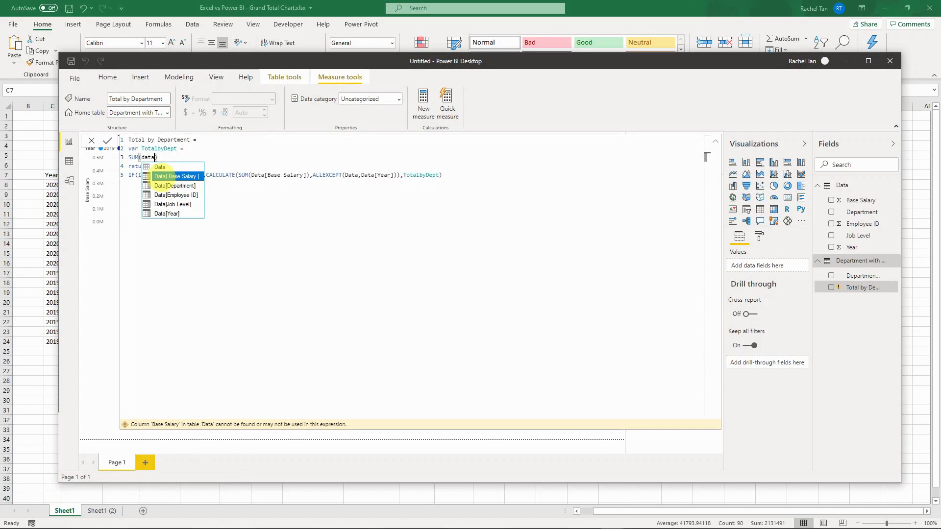
left_click(175, 177)
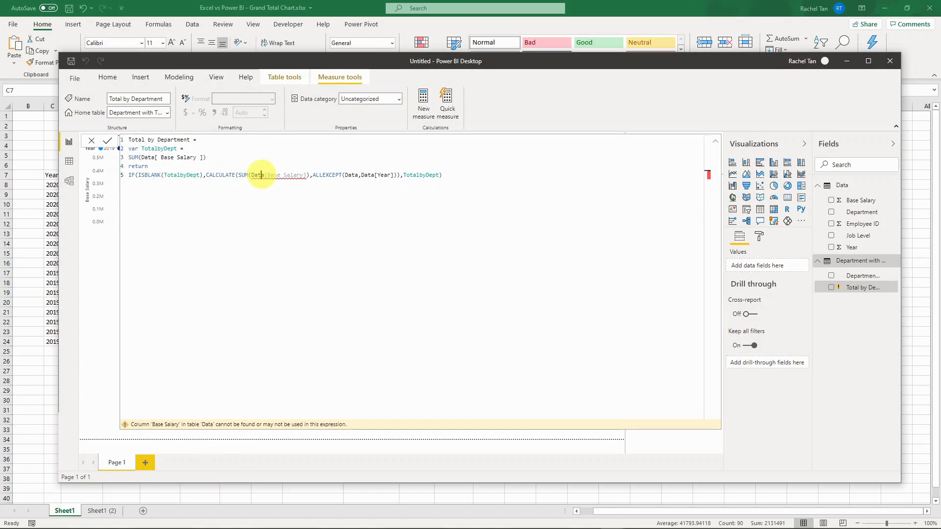
- Replace the column inside the CALCULATE expression's SUM with Data[ Base Salary ]
left_click_drag(252, 176, 306, 175)
key("shift+Right")
type("data")
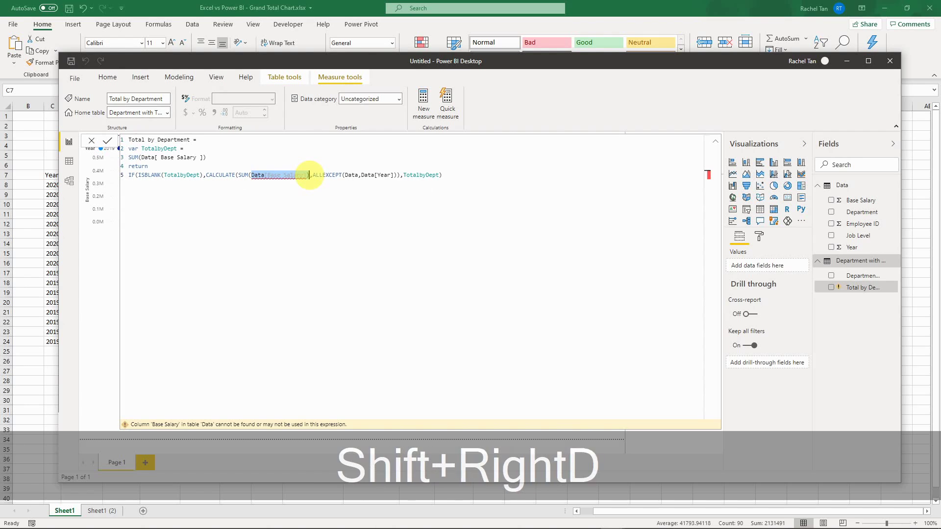
key("Down")
key("Tab")
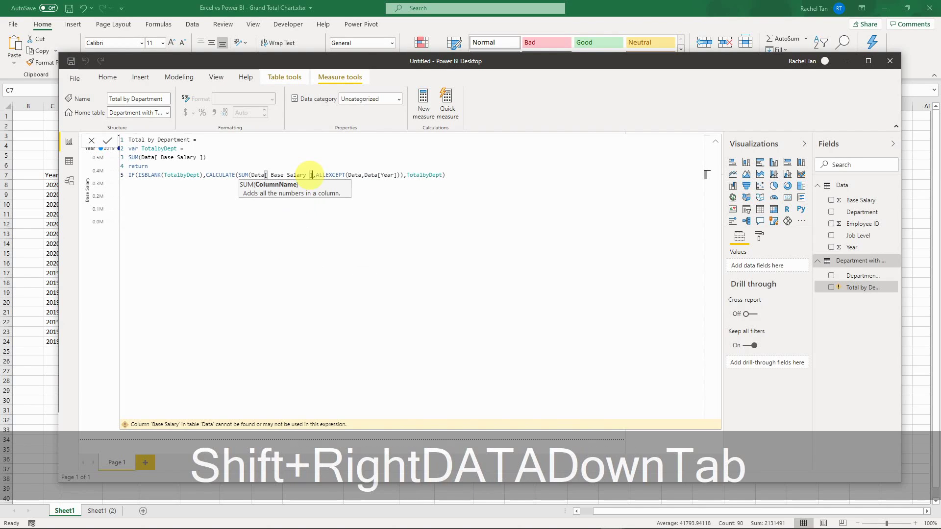
left_click(464, 174)
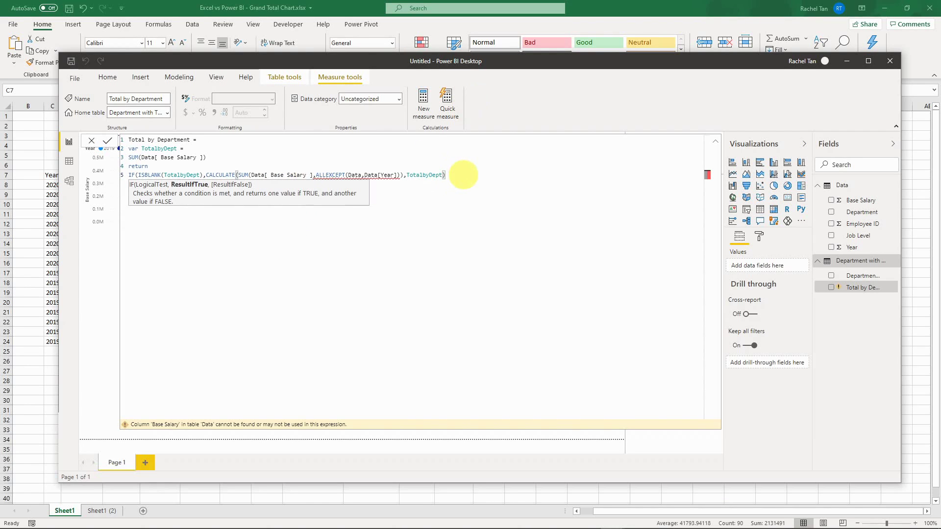
- Re-enter the ALLEXCEPT arguments in the measure formula as Data,Data[Year]
left_click_drag(398, 175, 353, 175)
type("data")
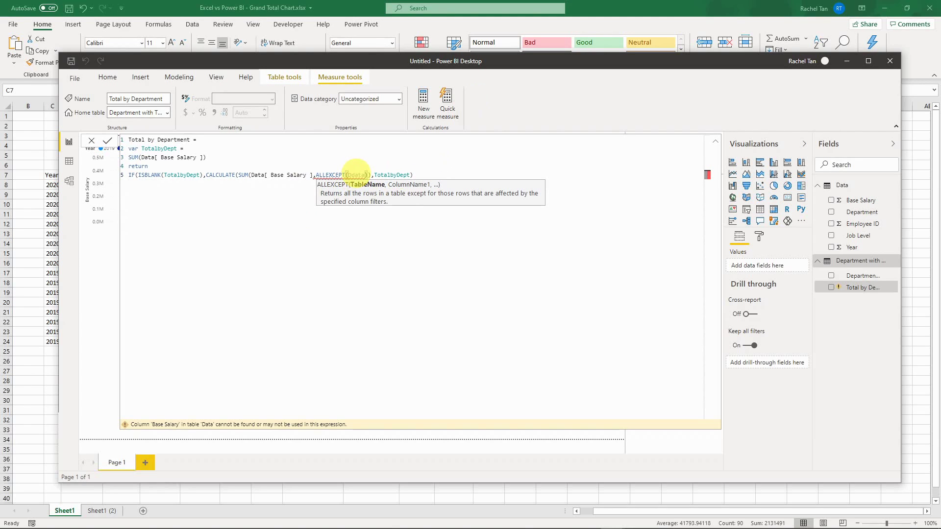
key("BackSpace")
key("BackSpace")
key("BackSpace")
key("BackSpace")
type("ata")
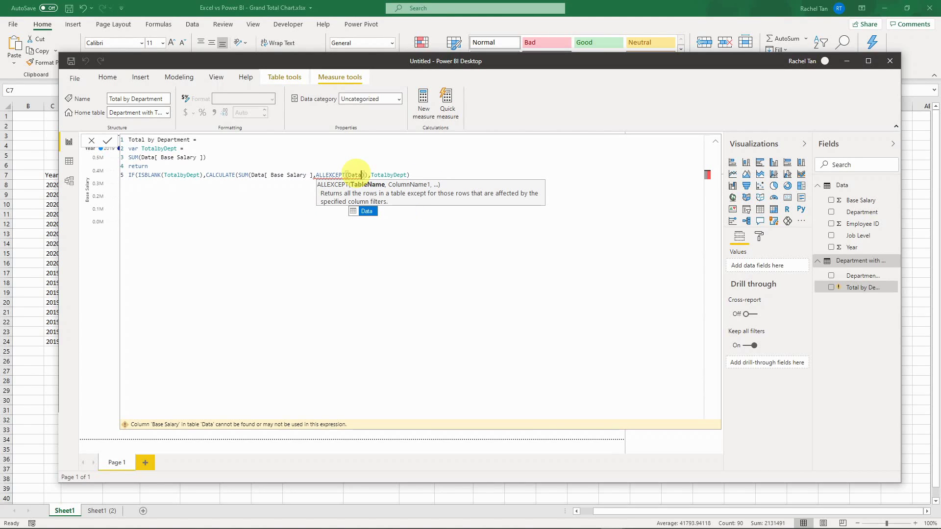
type(",")
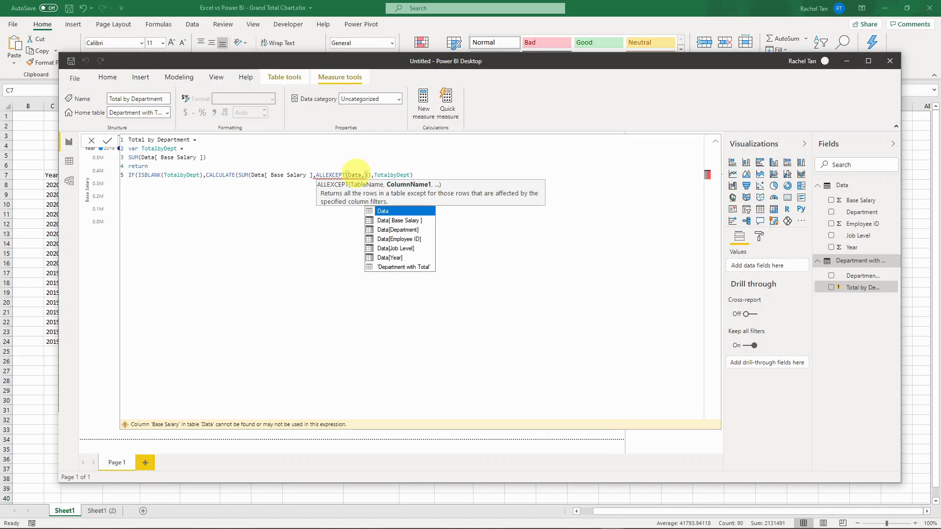
key("Down")
key("Down")
key("Down")
key("Down")
key("Down")
key("Tab")
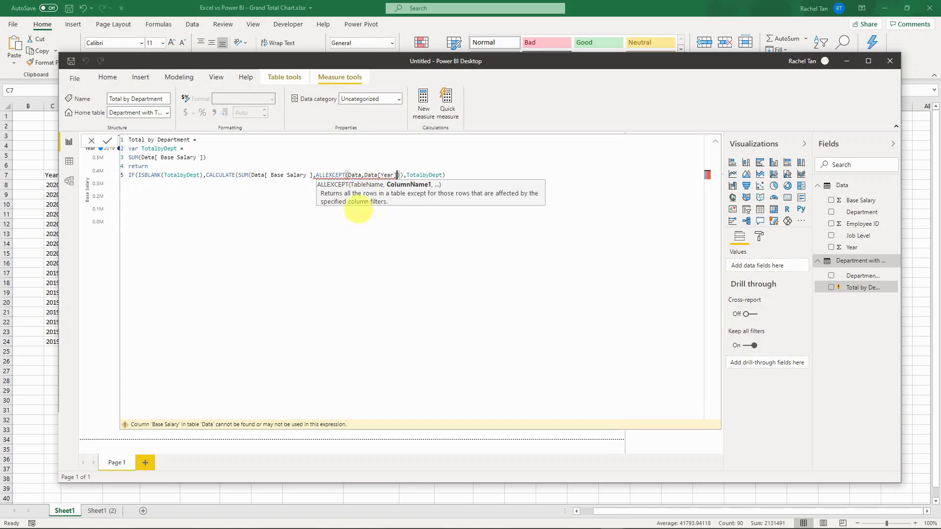
- Restore the missing closing parenthesis and comma between SUM(Data[ Base Salary ] and ALLEXCEPT, and commit the measure formula
left_click_drag(345, 175, 329, 175)
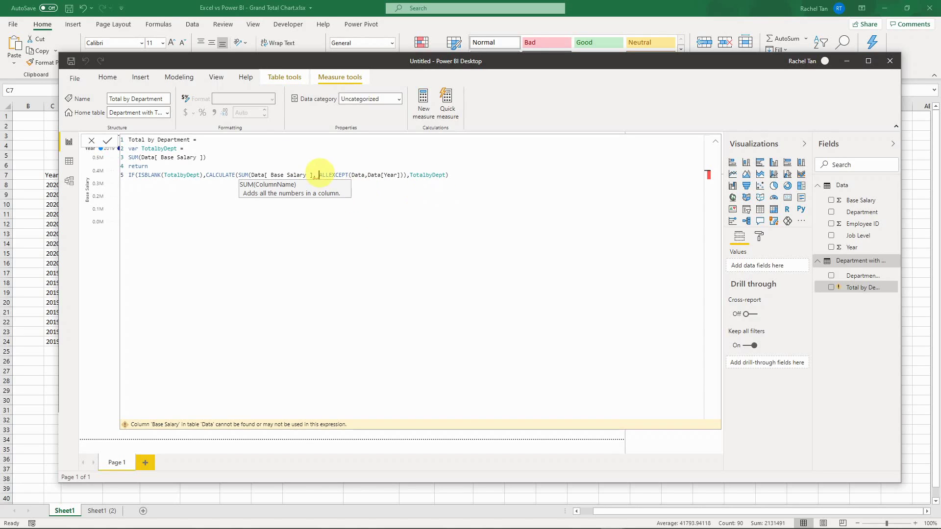
key("BackSpace")
key("BackSpace")
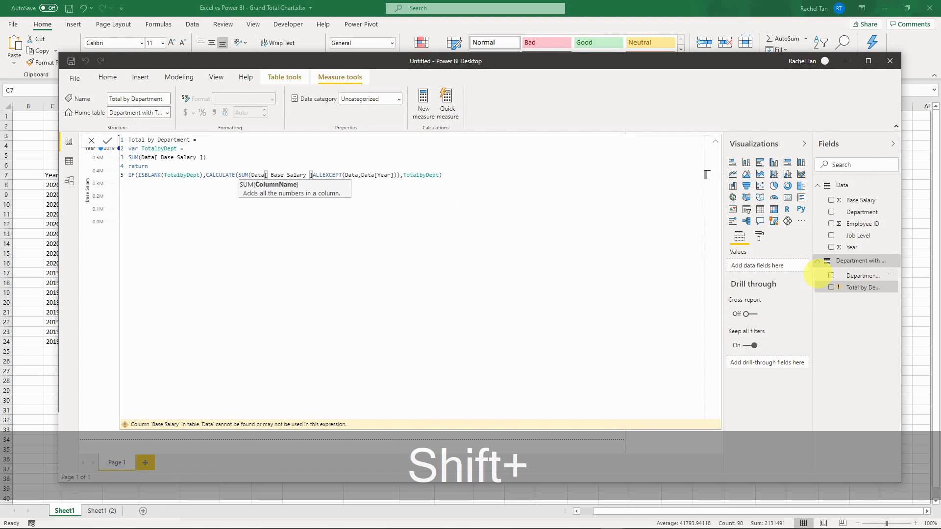
type("),")
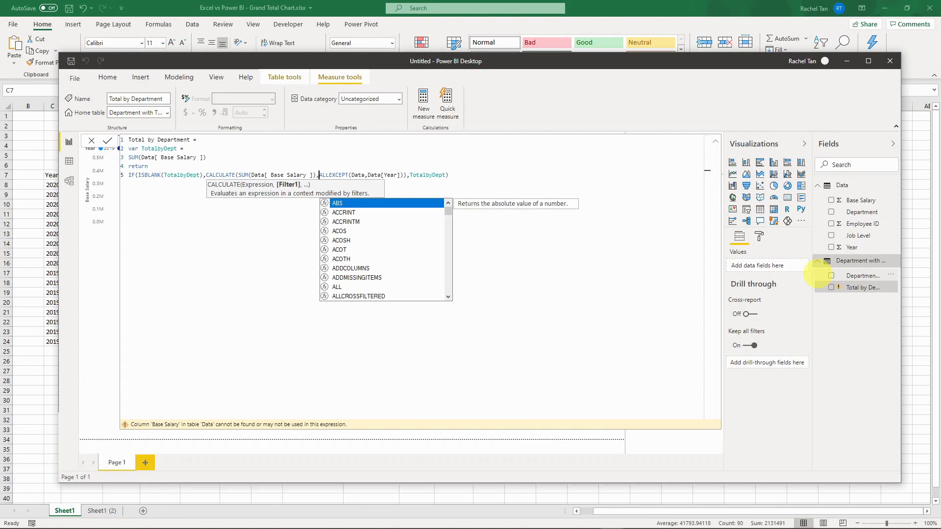
left_click(497, 173)
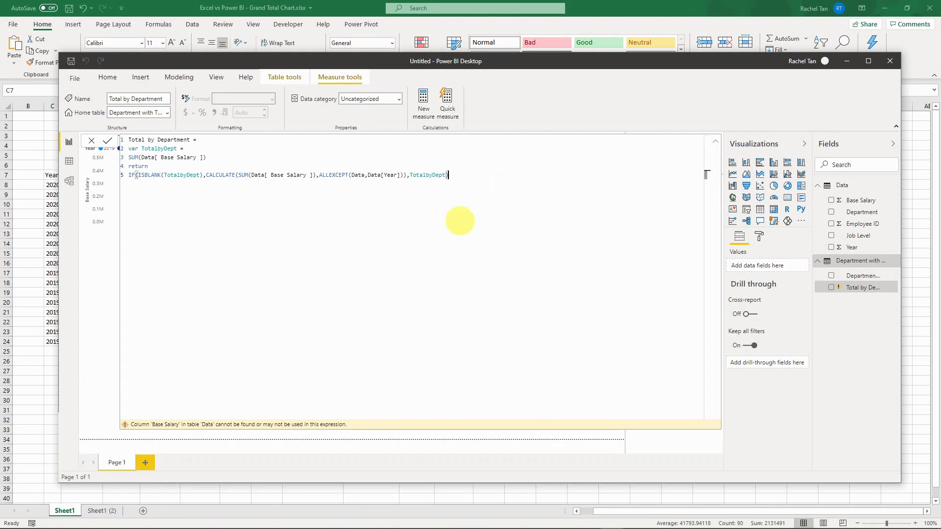
key("Return")
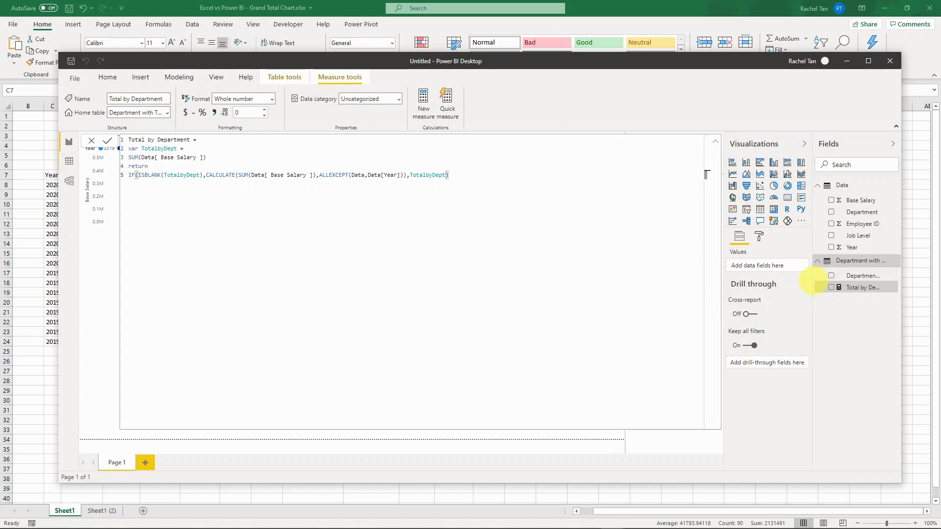
- Widen the Fields list to show full field names and collapse the formula editor to reveal the report page
left_click_drag(813, 284, 734, 281)
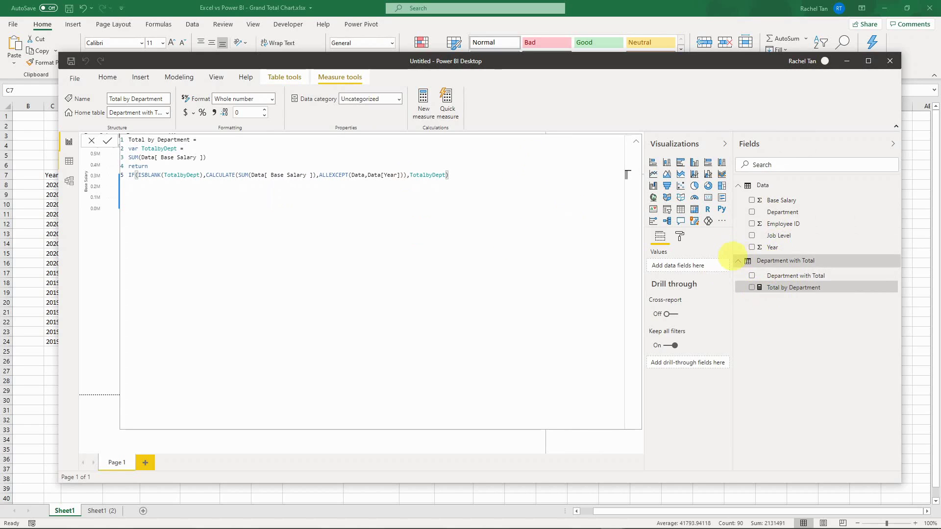
left_click_drag(732, 251, 776, 248)
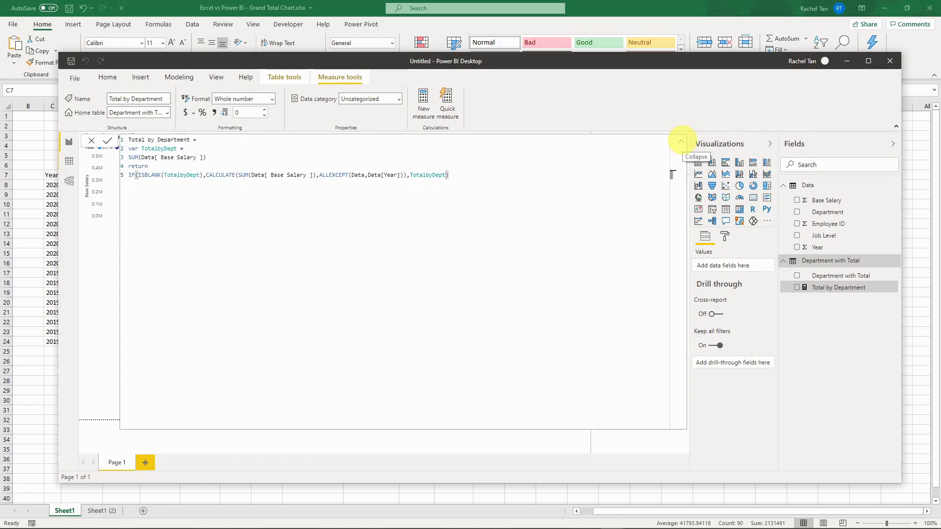
left_click(681, 142)
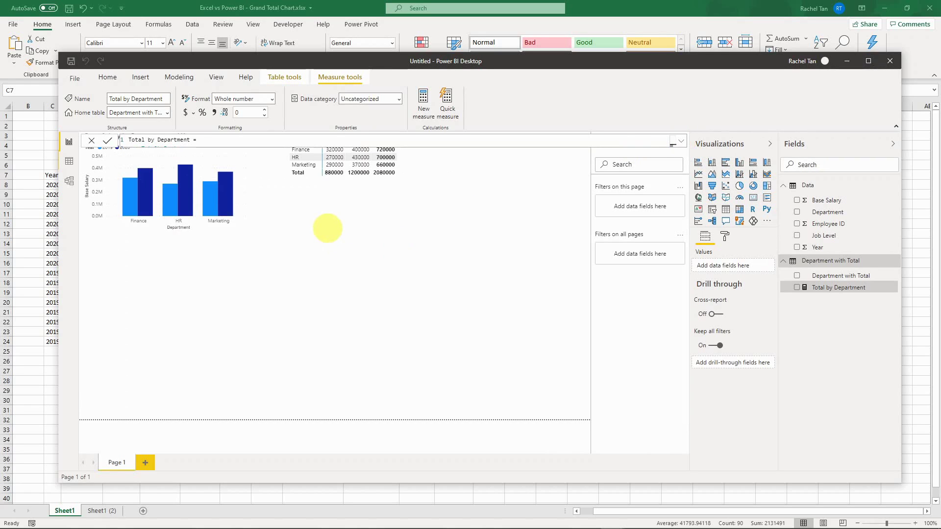
left_click(254, 285)
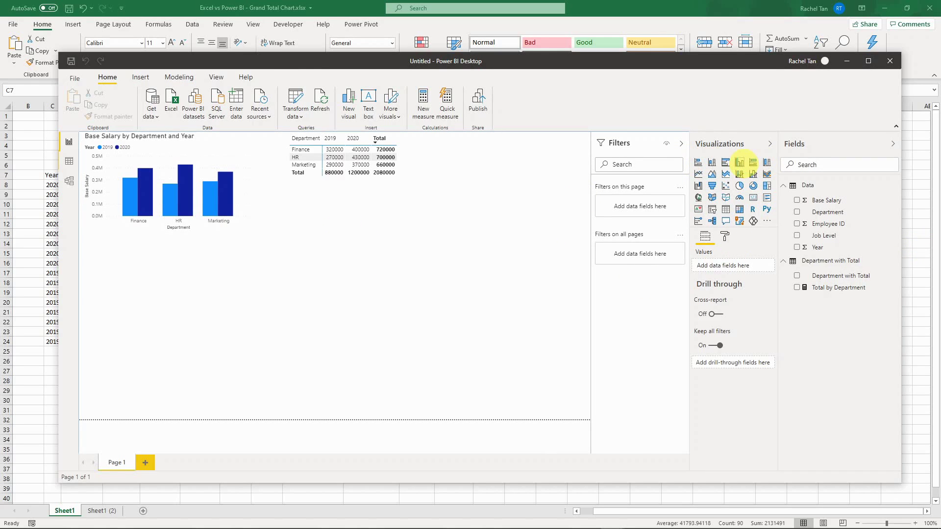
- Add a clustered column chart below the existing chart with Department with Total as axis and Year as legend
left_click(739, 163)
mouse_move(236, 252)
left_mouse_down()
mouse_move(252, 256)
mouse_move(231, 254)
left_mouse_up()
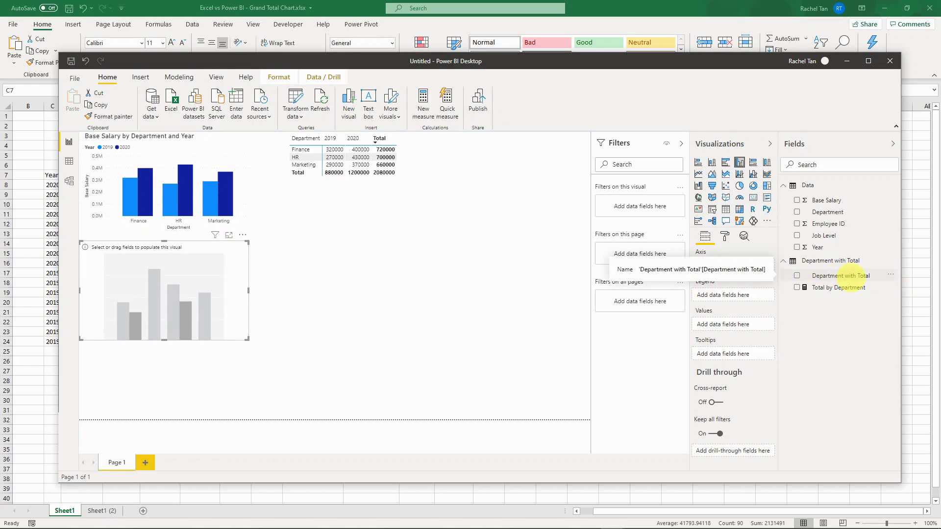
left_click_drag(829, 276, 727, 268)
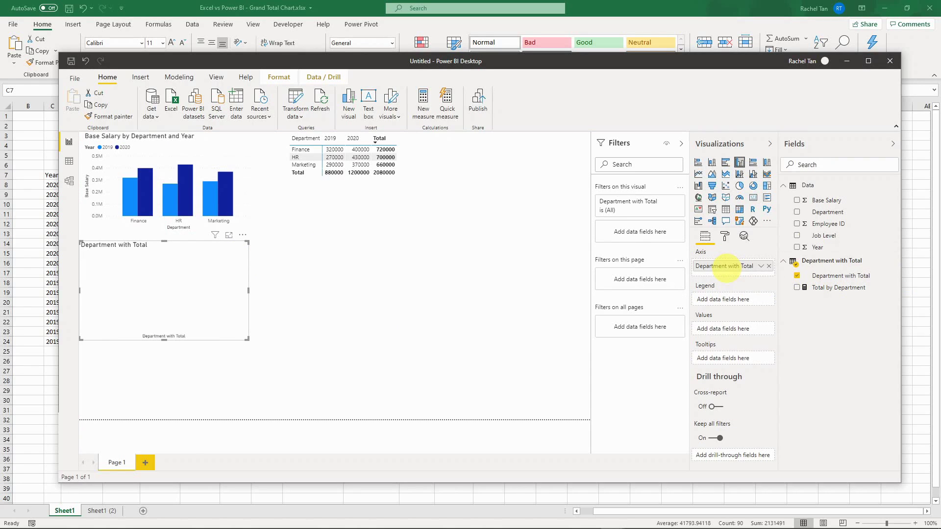
left_click_drag(817, 247, 741, 302)
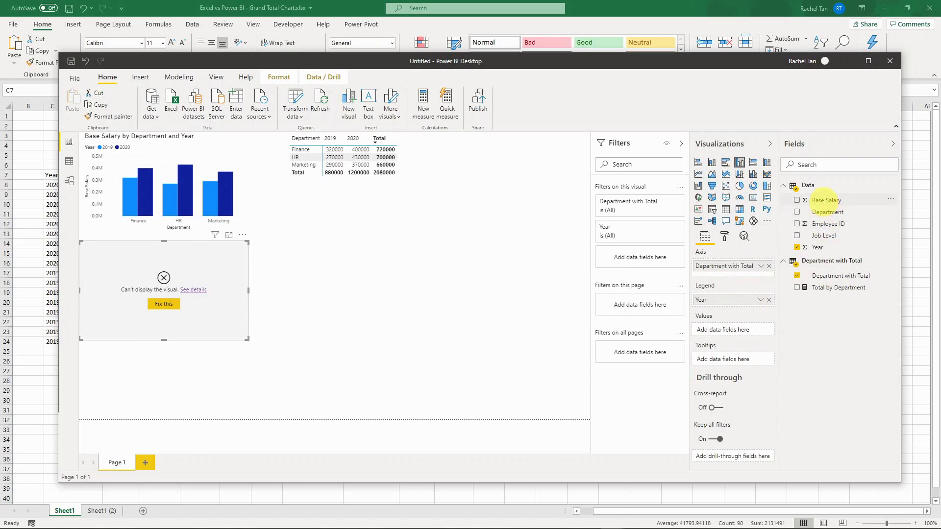
- Use the Total by Department measure as the new chart's values and enlarge the chart slightly
mouse_move(827, 201)
left_mouse_down()
mouse_move(745, 330)
mouse_move(825, 198)
left_mouse_up()
left_click_drag(824, 289, 735, 330)
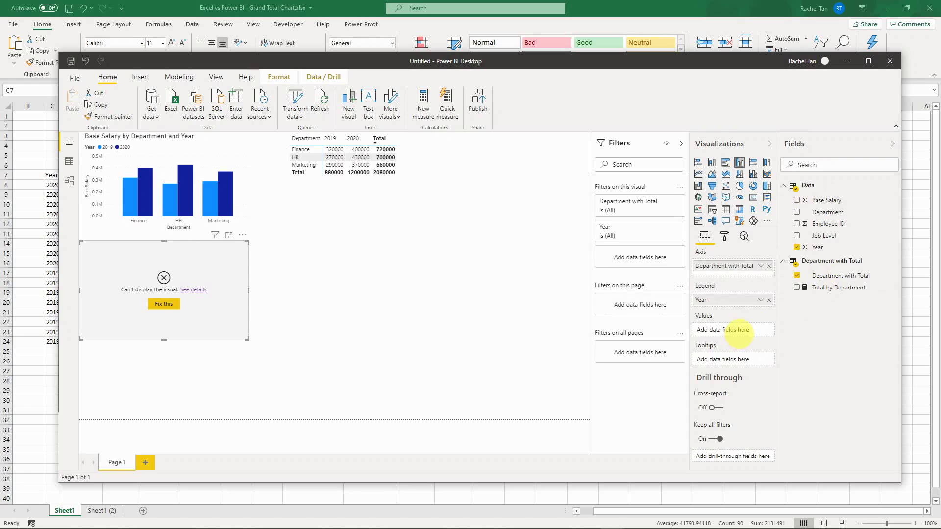
left_click_drag(833, 287, 740, 329)
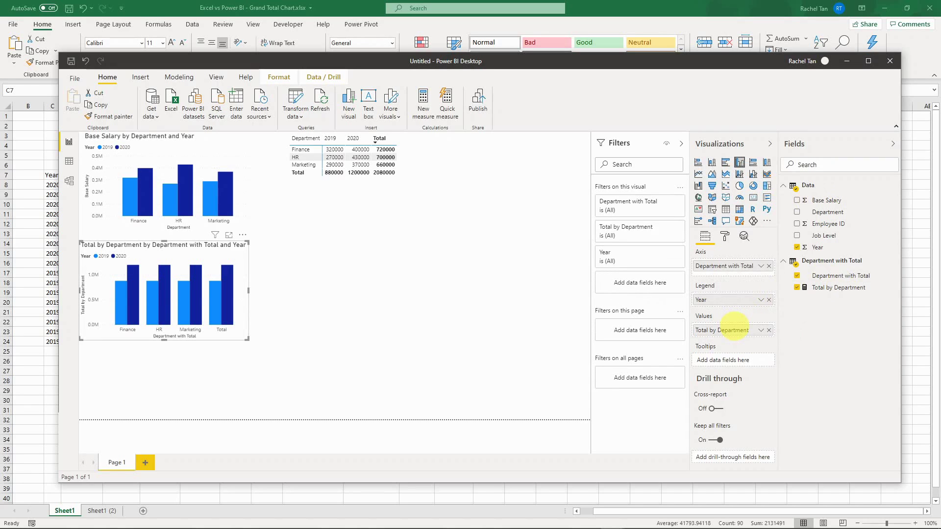
left_click_drag(248, 339, 273, 359)
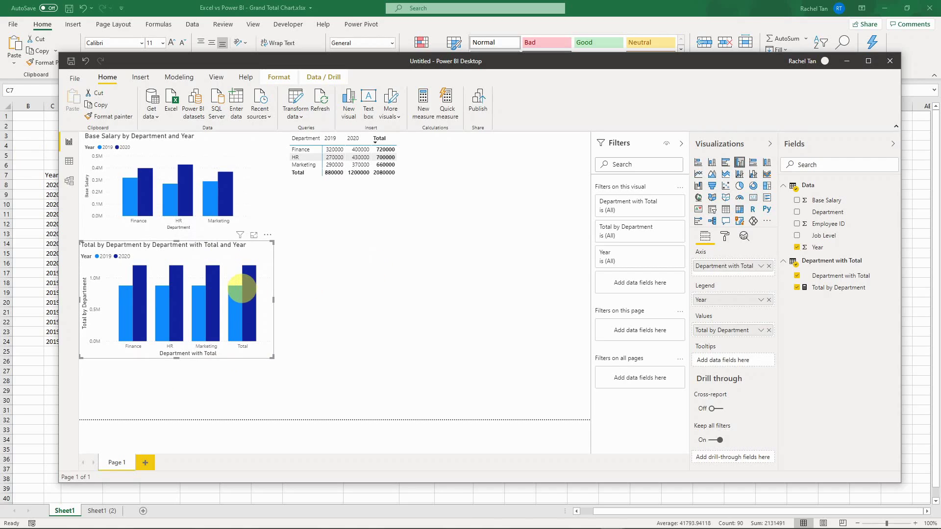
mouse_move(179, 279)
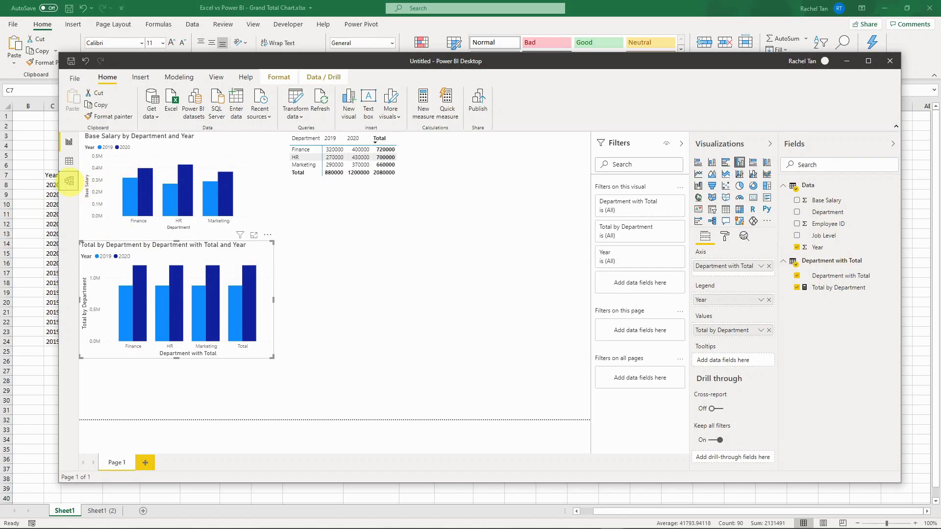
- Relate the Department with Total column to the Data table's Department column in the model and return to the report
left_click(70, 180)
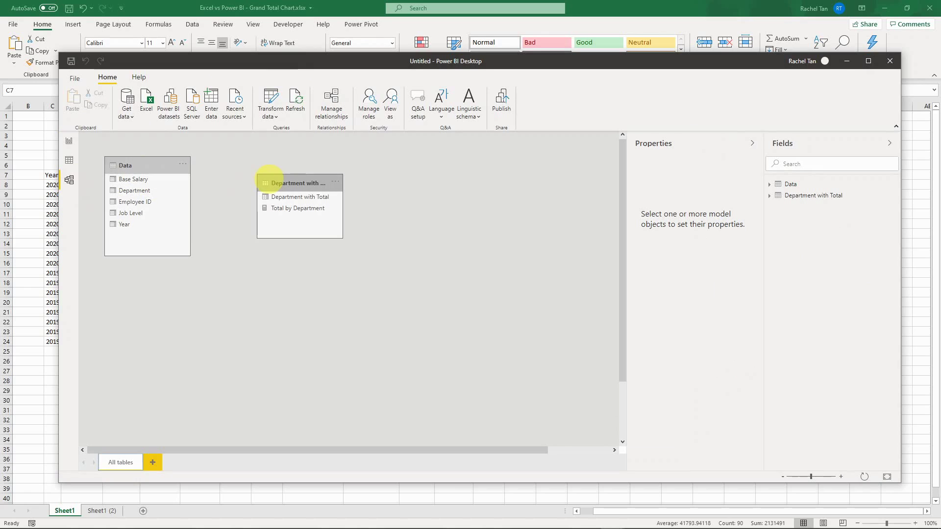
left_click_drag(269, 184, 260, 165)
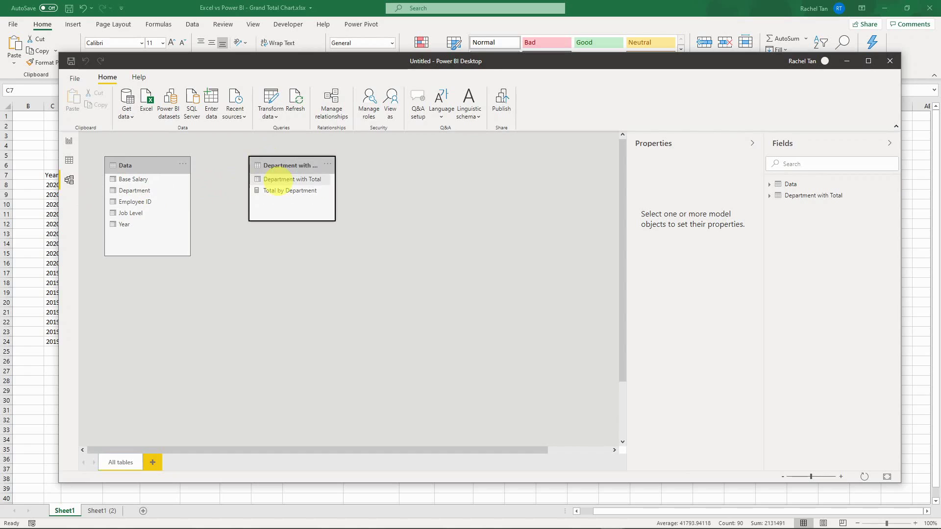
left_click_drag(270, 181, 153, 190)
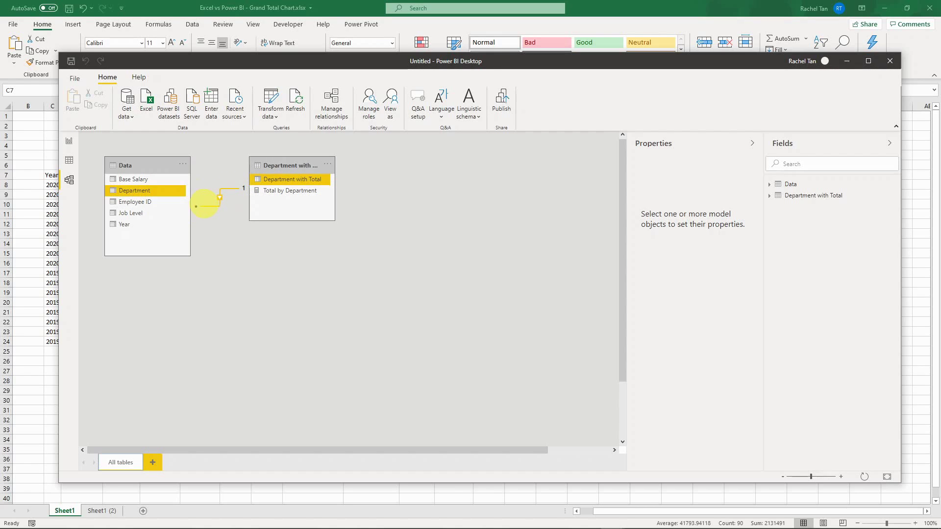
left_click(69, 141)
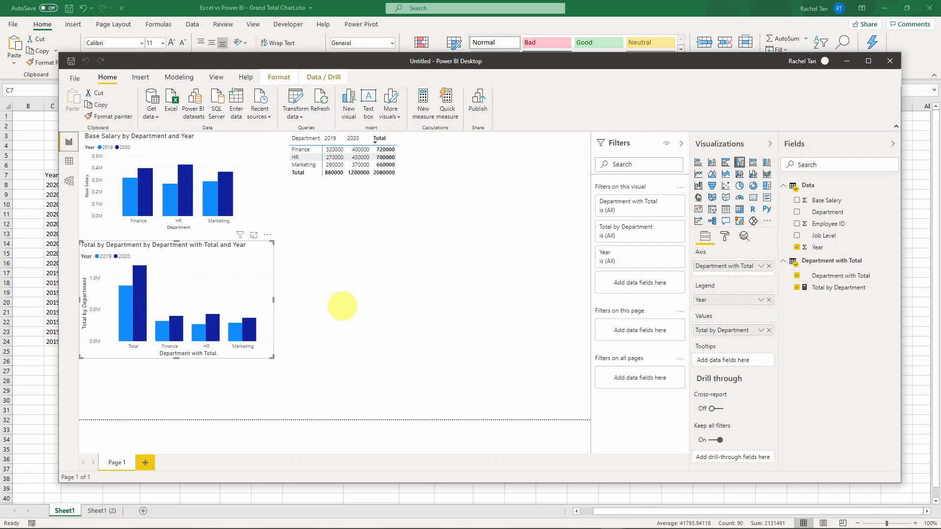
left_click(300, 268)
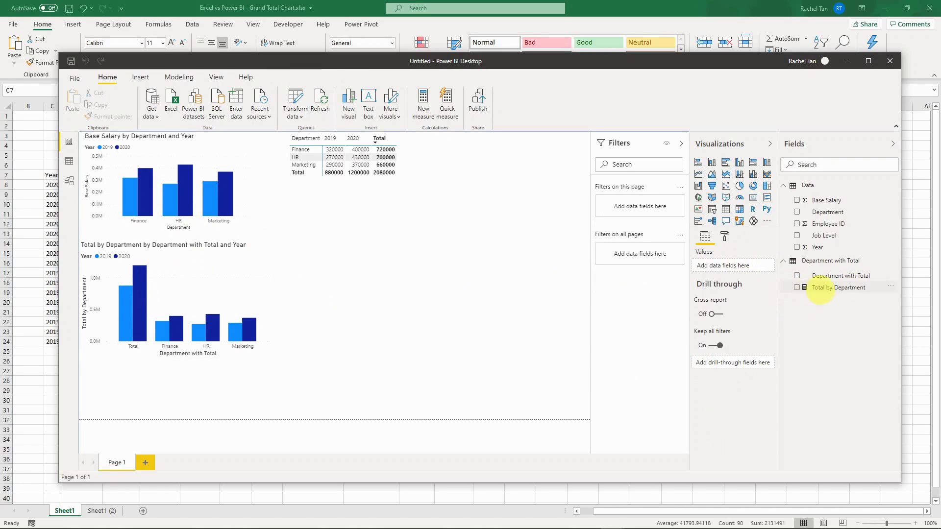
- Open the full formula of the Total by Department measure and examine its name and TotalbyDept variable lines
left_click(826, 287)
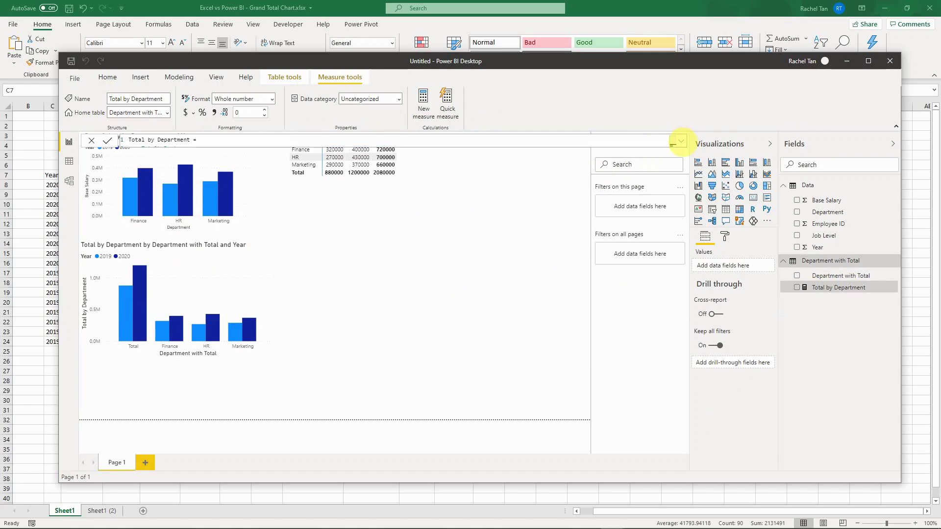
left_click(680, 141)
left_click(227, 147)
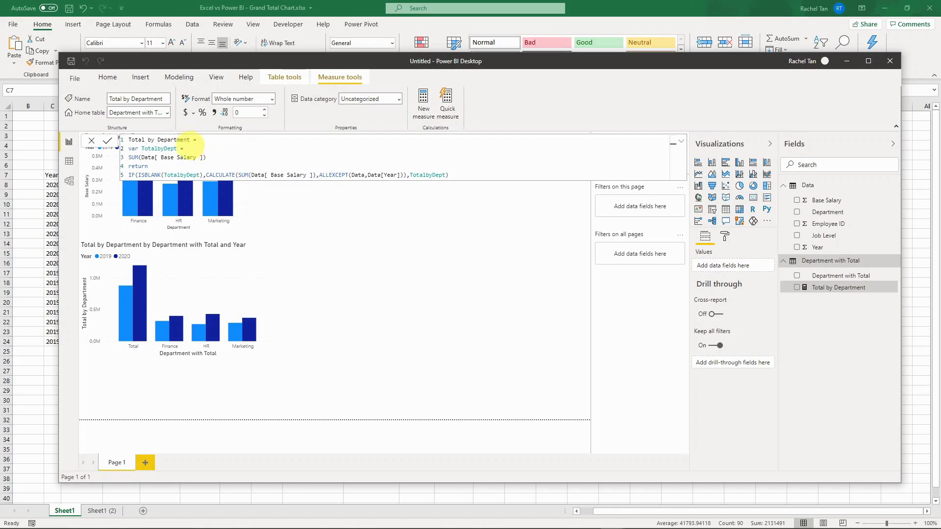
left_click_drag(190, 139, 130, 140)
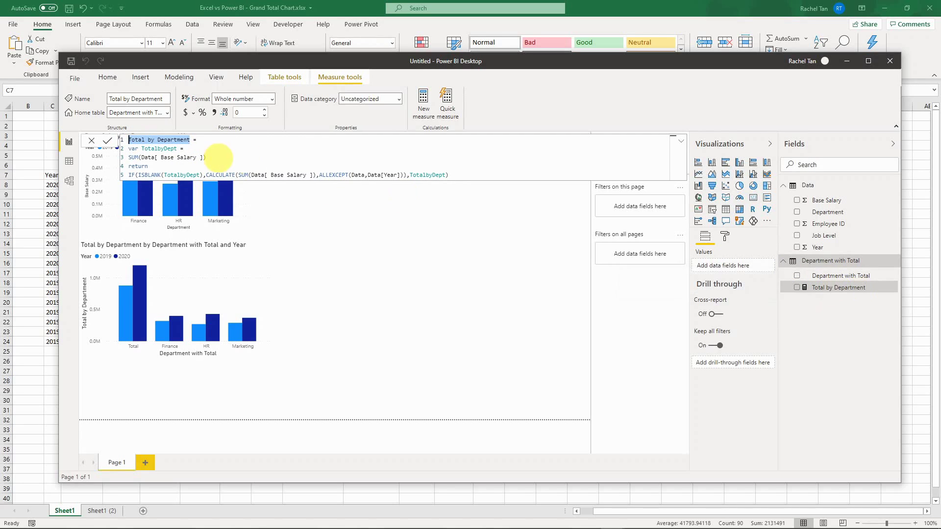
left_click(147, 141)
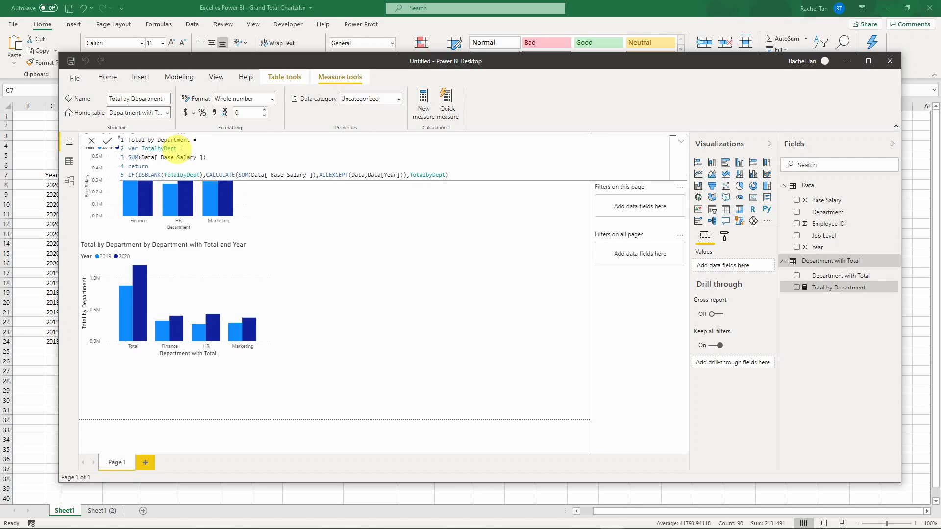
left_click_drag(176, 149, 155, 149)
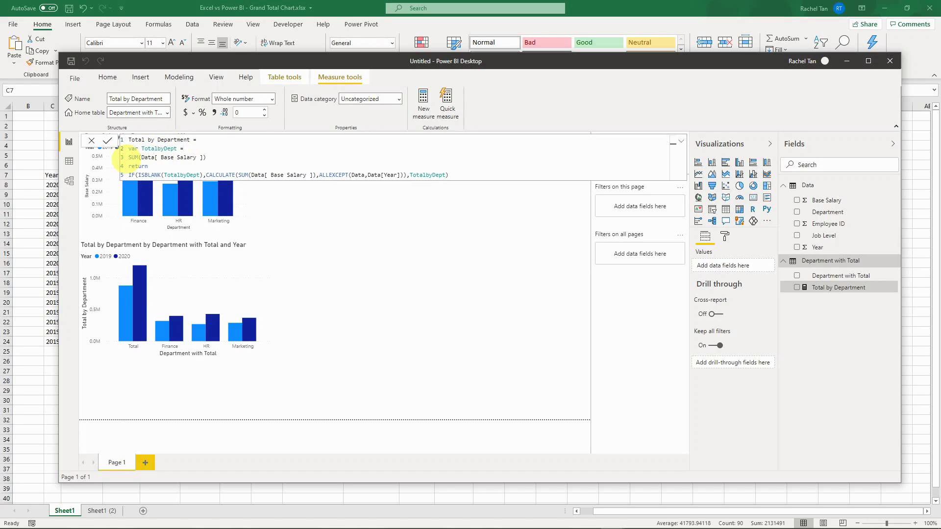
left_click(203, 157)
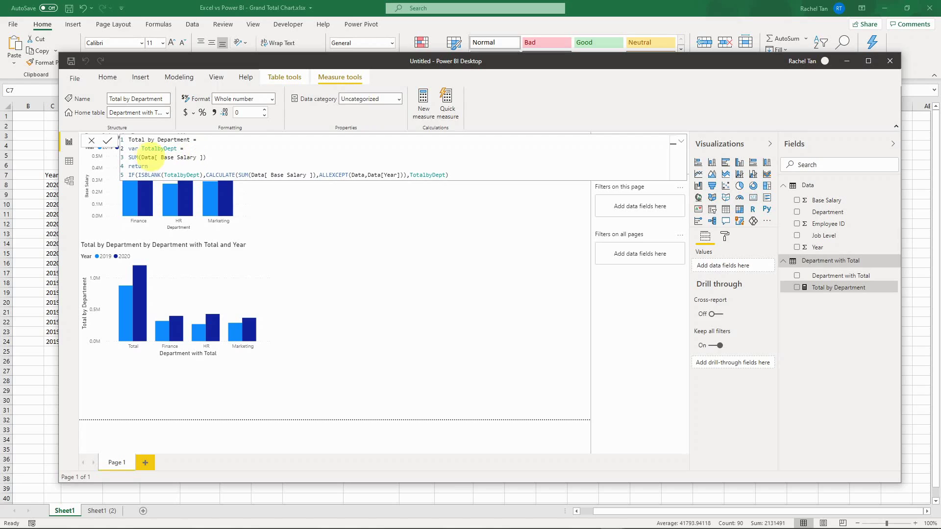
left_click(144, 157)
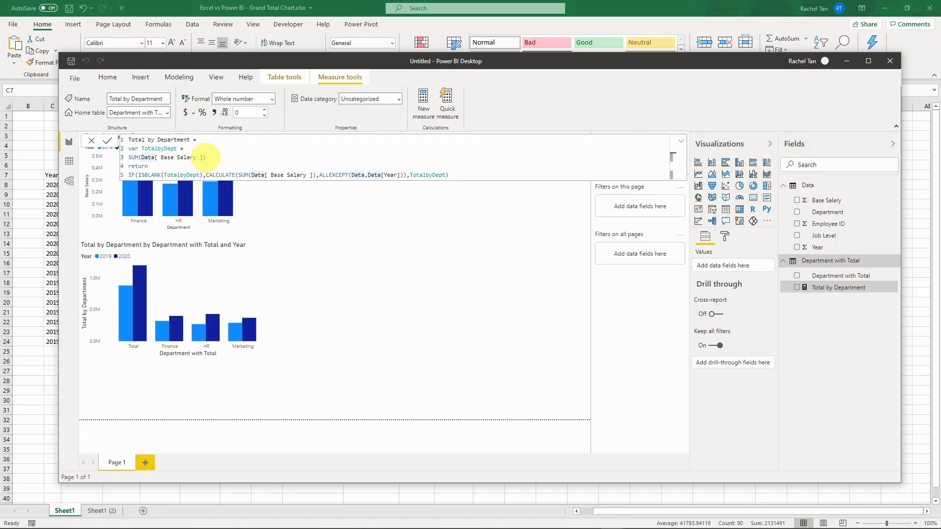
- Re-enter the TotalbyDept variable's expression in the measure as SUM(Data[ Base Salary ])
left_click_drag(205, 157, 126, 157)
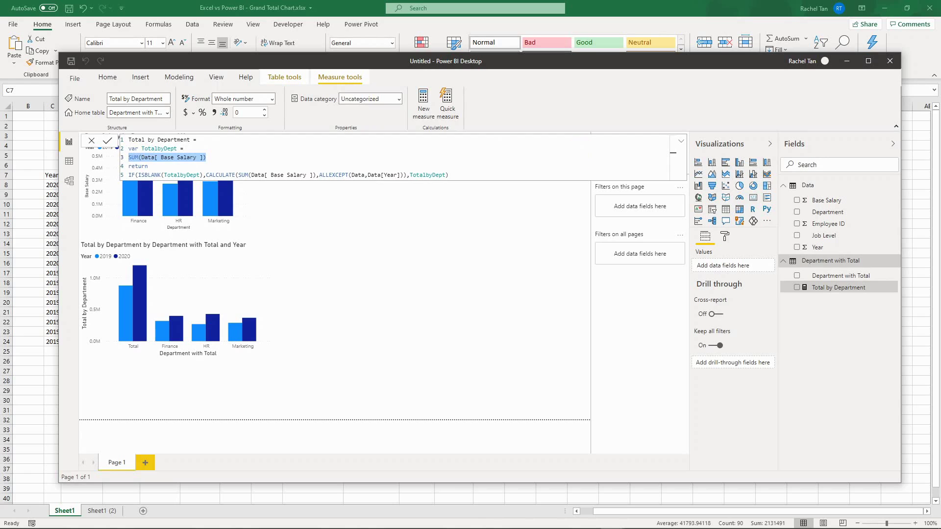
type("sum")
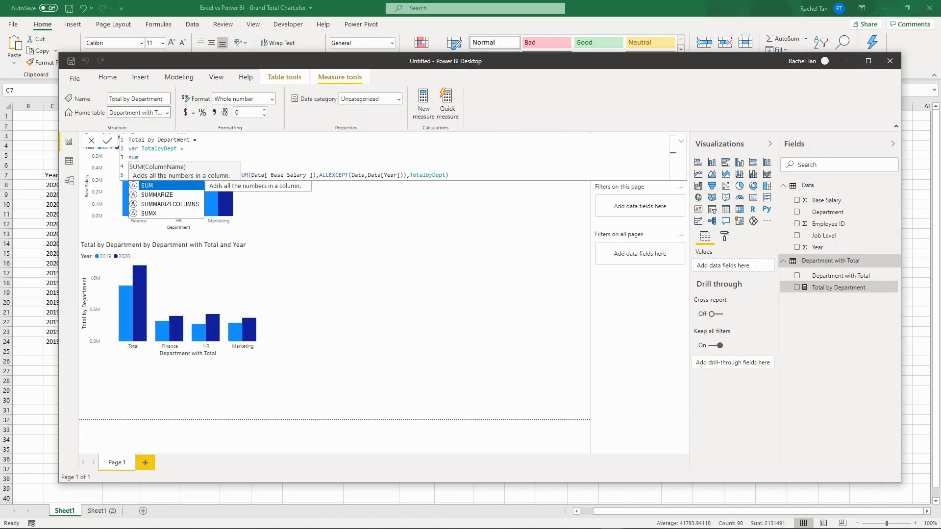
key("Tab")
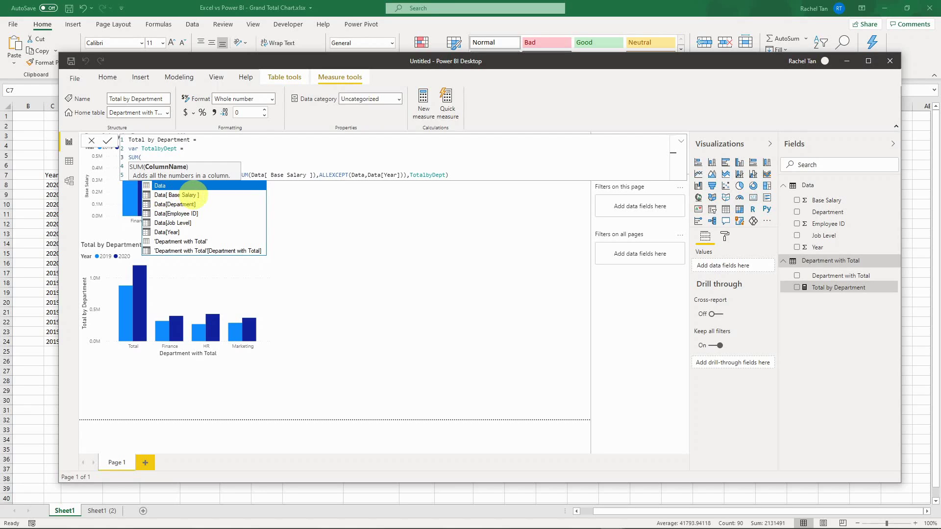
left_click(191, 194)
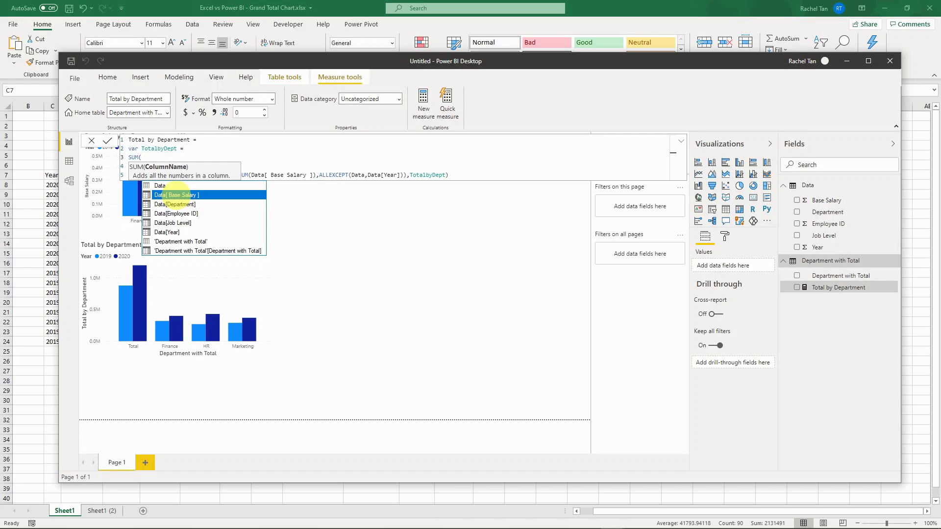
double_click(175, 195)
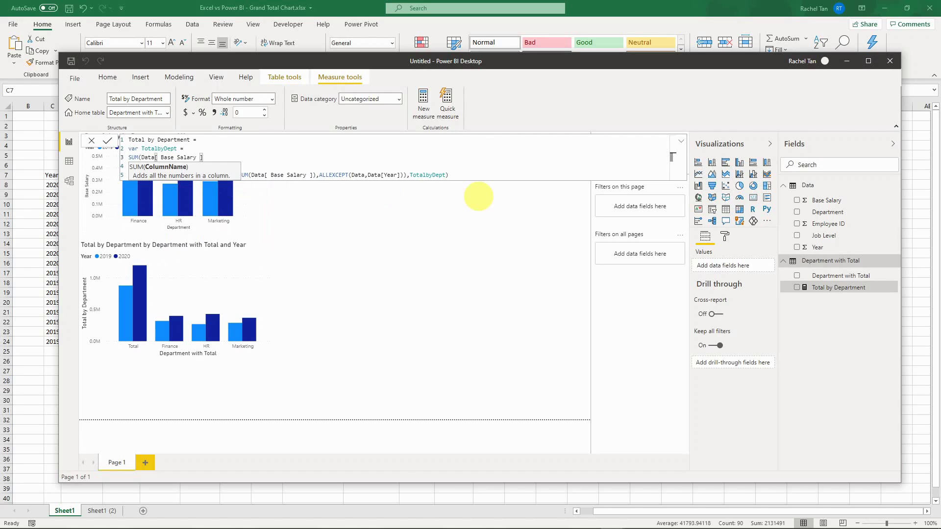
type(")")
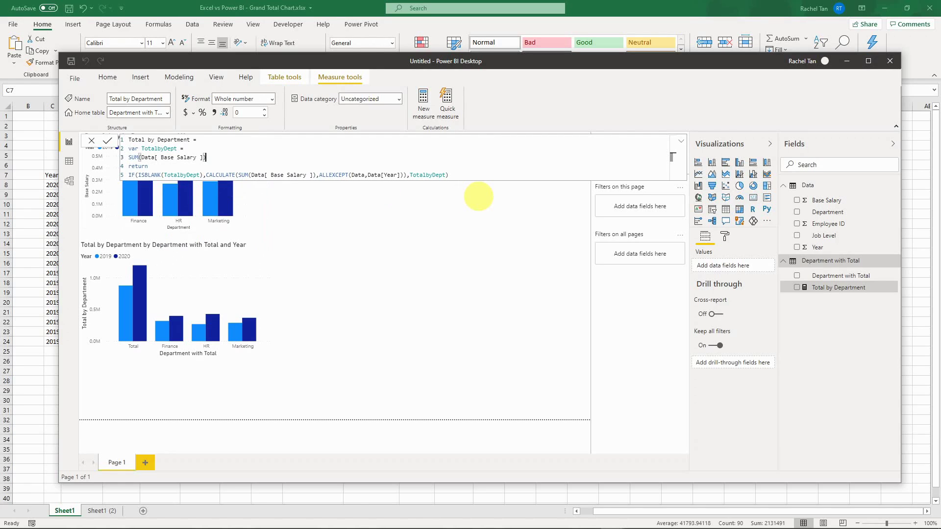
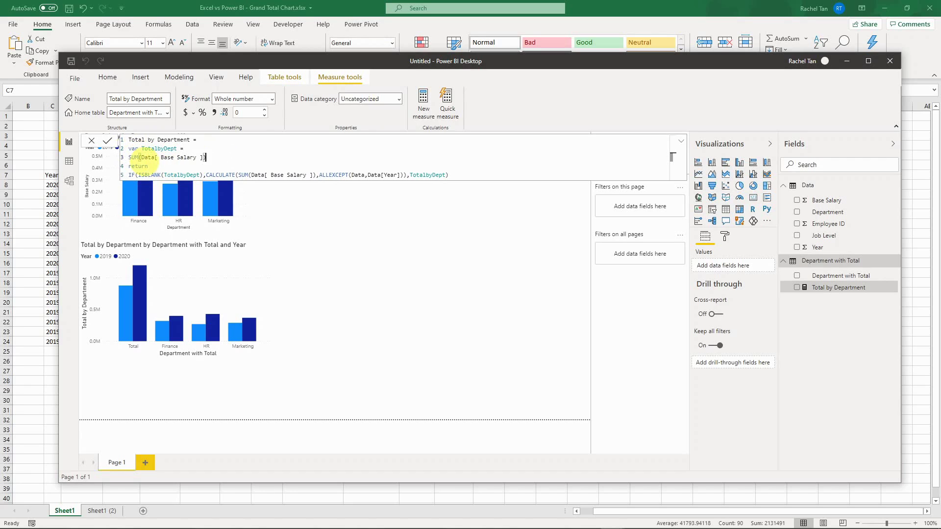
- Examine the measure's return expression with IF, CALCULATE and ALLEXCEPT against the Total and department columns of the lower chart, and leave the formula
left_click(152, 166)
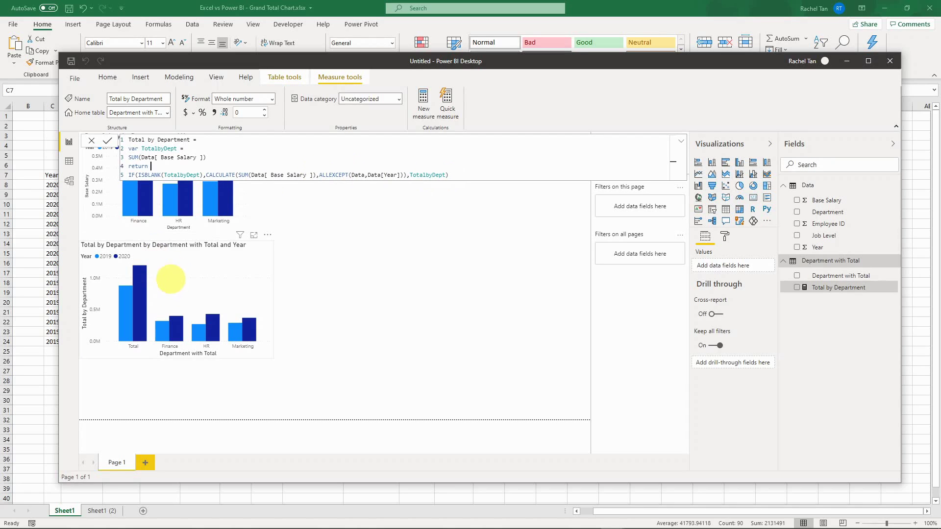
left_click(188, 259)
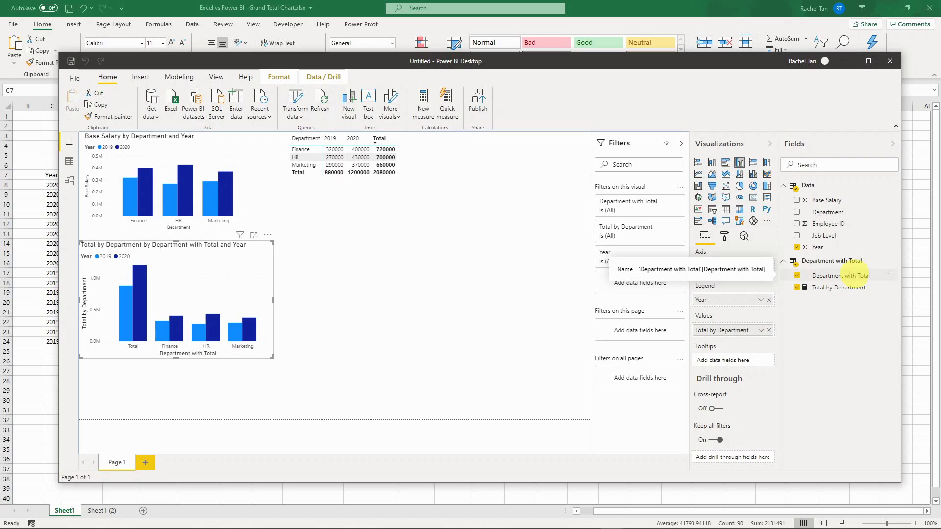
left_click(833, 288)
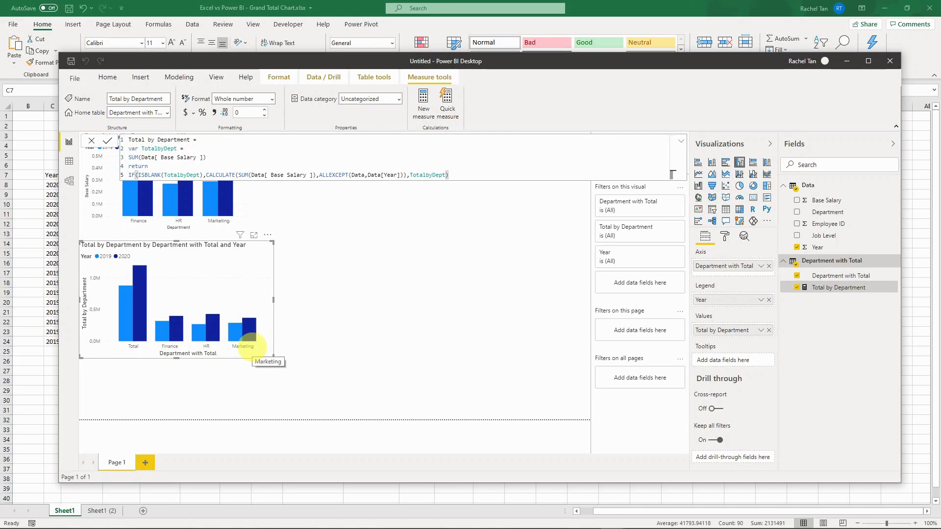
mouse_move(132, 298)
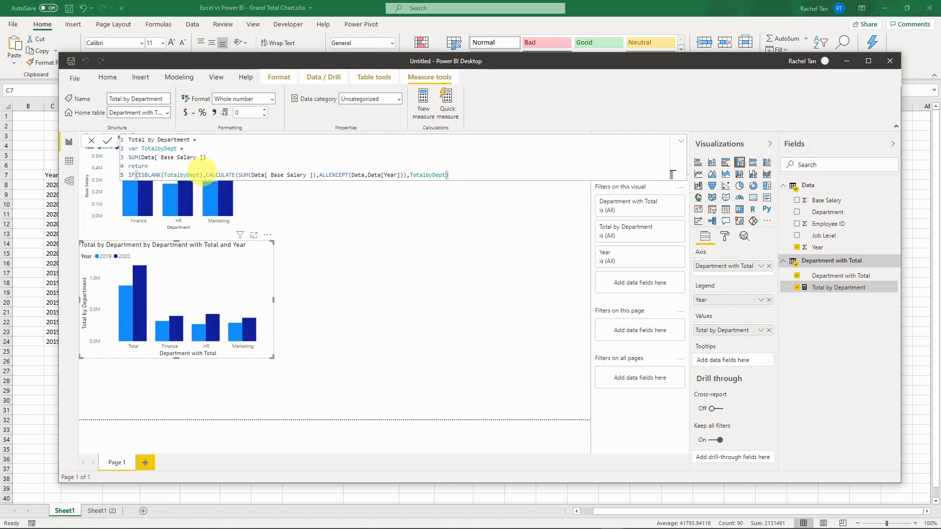
left_click_drag(206, 175, 407, 176)
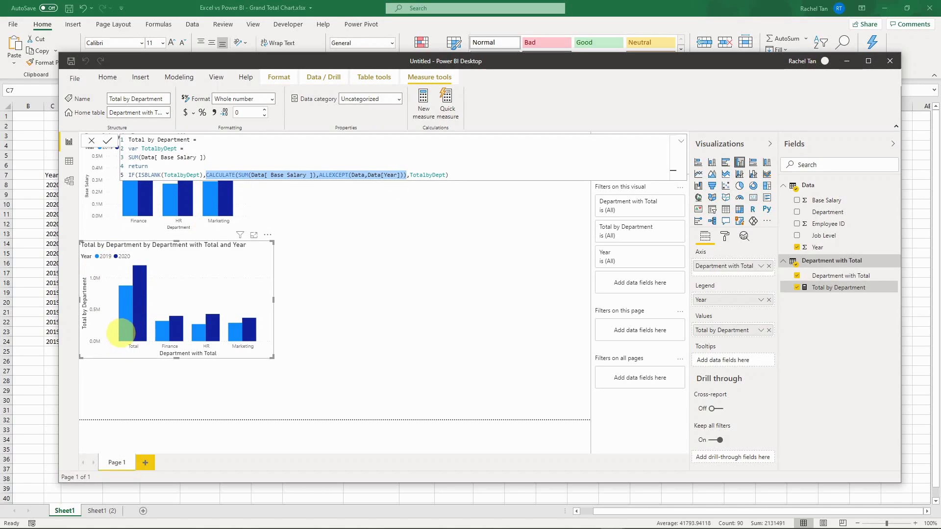
mouse_move(123, 297)
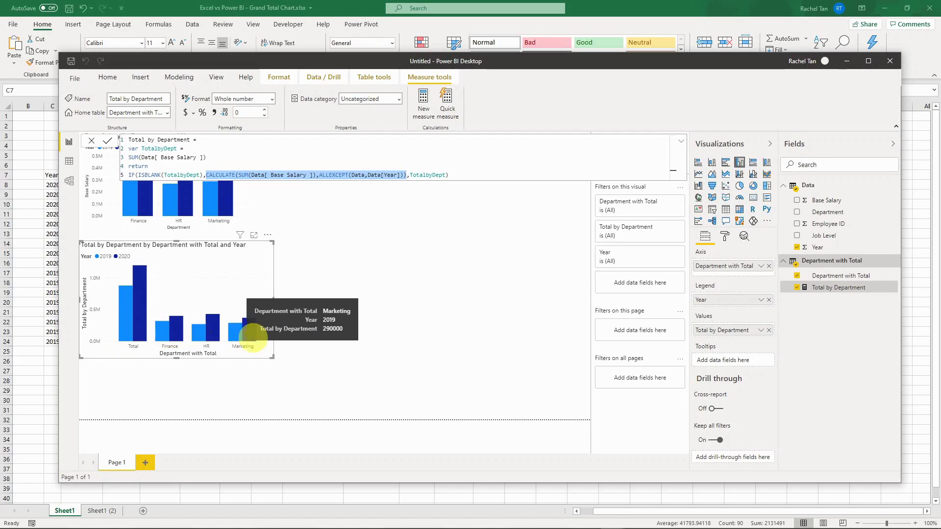
mouse_move(128, 334)
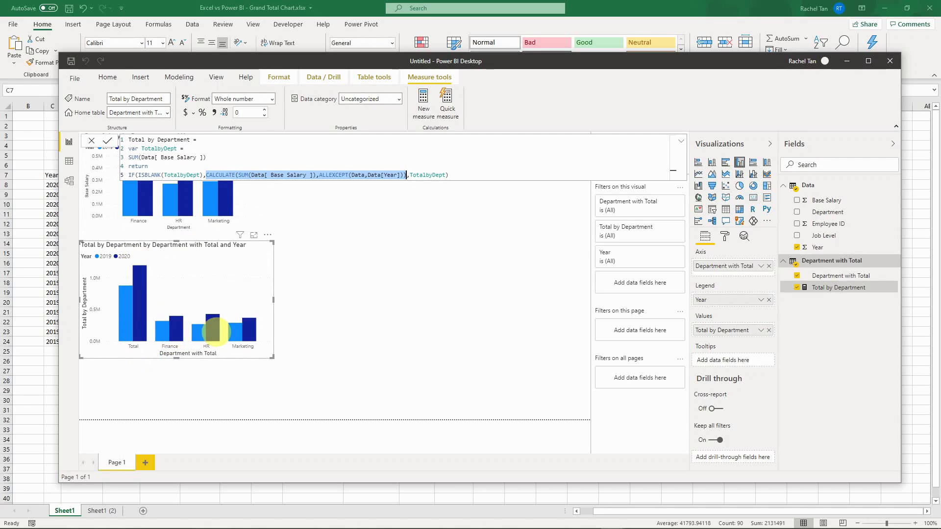
mouse_move(246, 331)
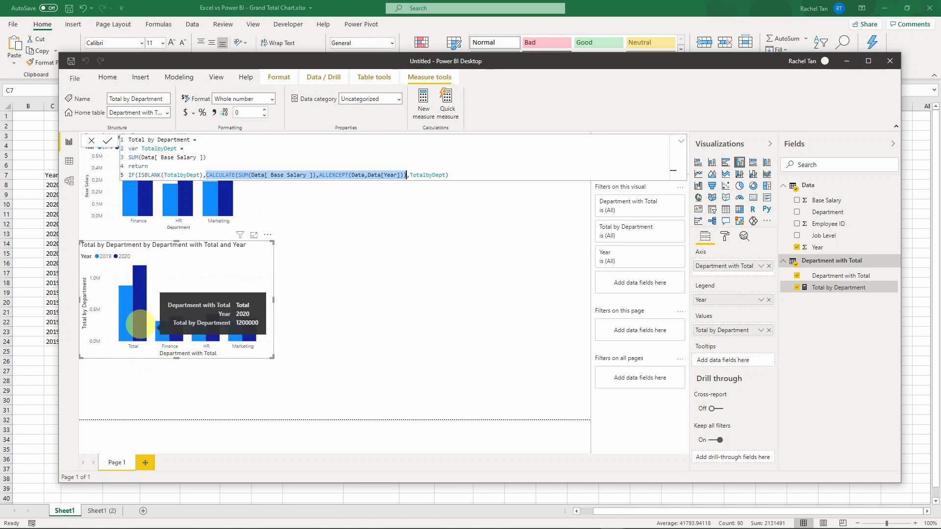
mouse_move(145, 286)
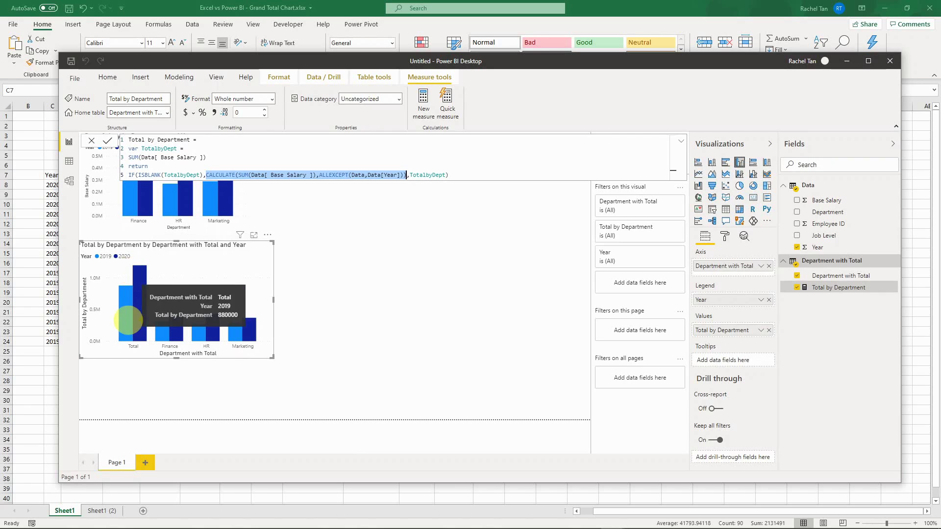
left_click(457, 174)
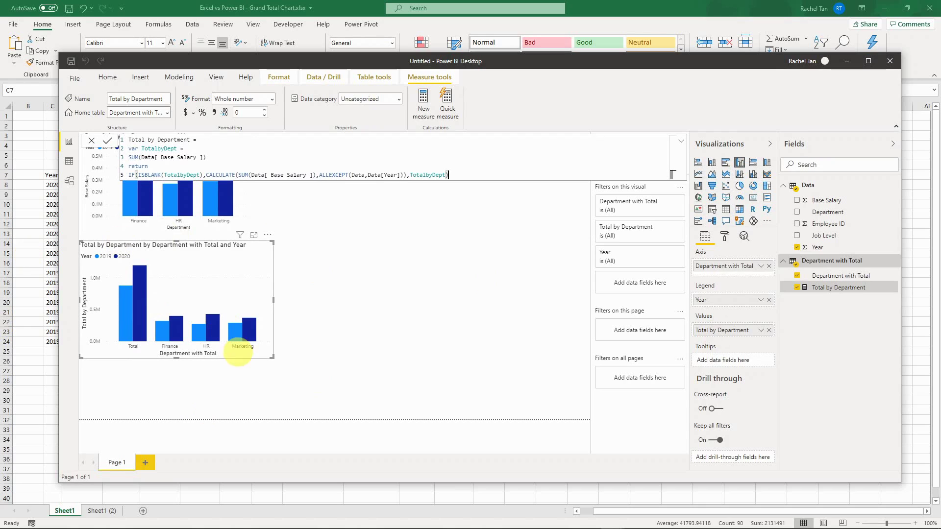
left_click(313, 278)
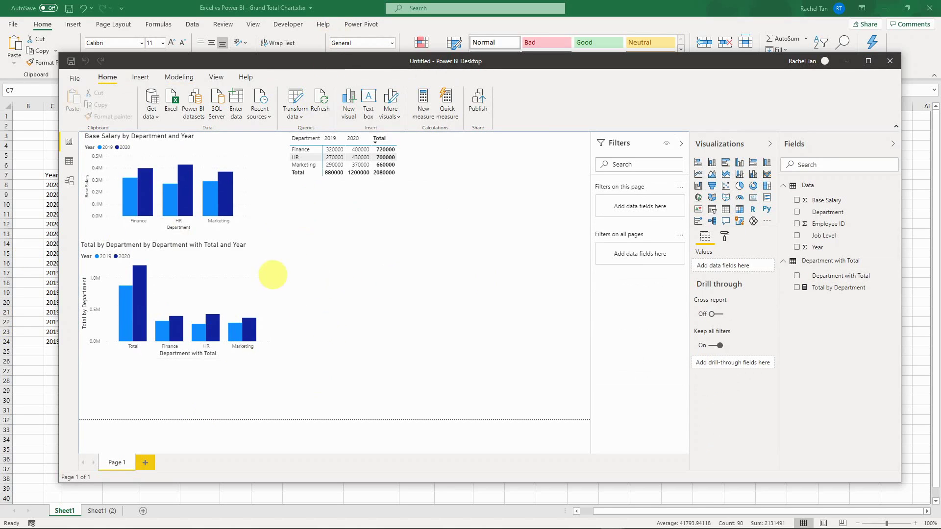
- Move the Power BI window out of the way to show the Excel worksheet with its data, pivot table and charts
left_click_drag(331, 66, 481, 153)
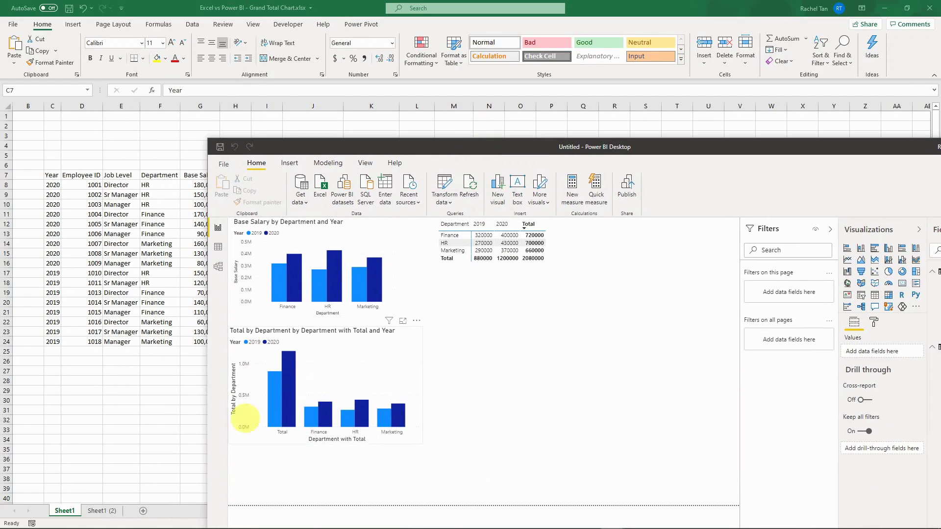
left_click_drag(361, 147, 940, 112)
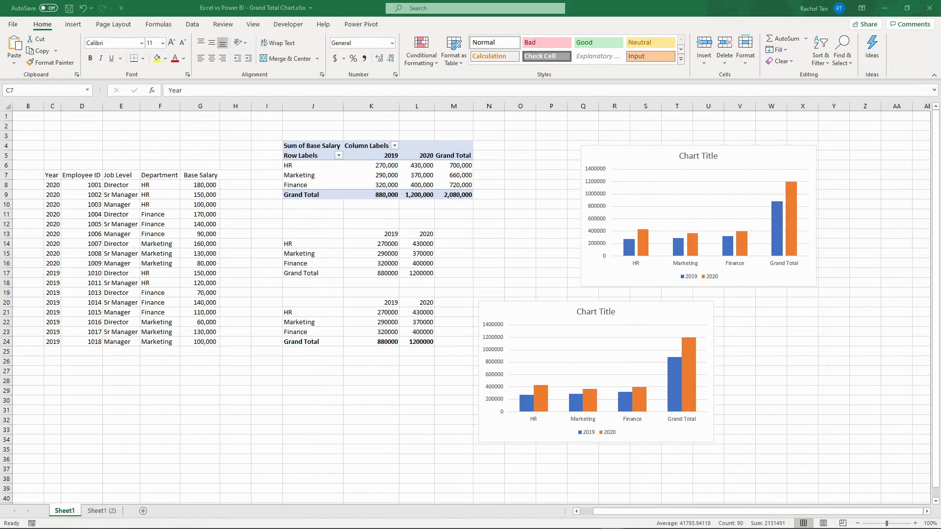